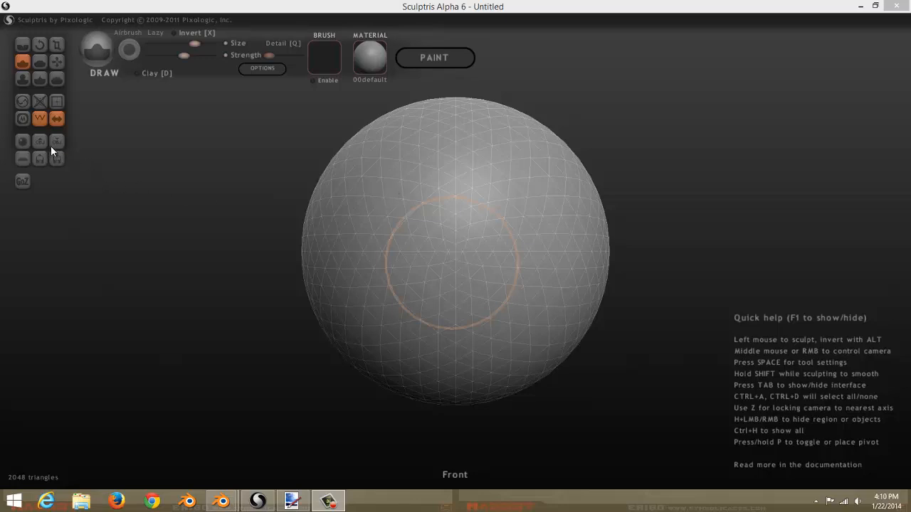
Start a new scene containing a plane.
click(22, 157)
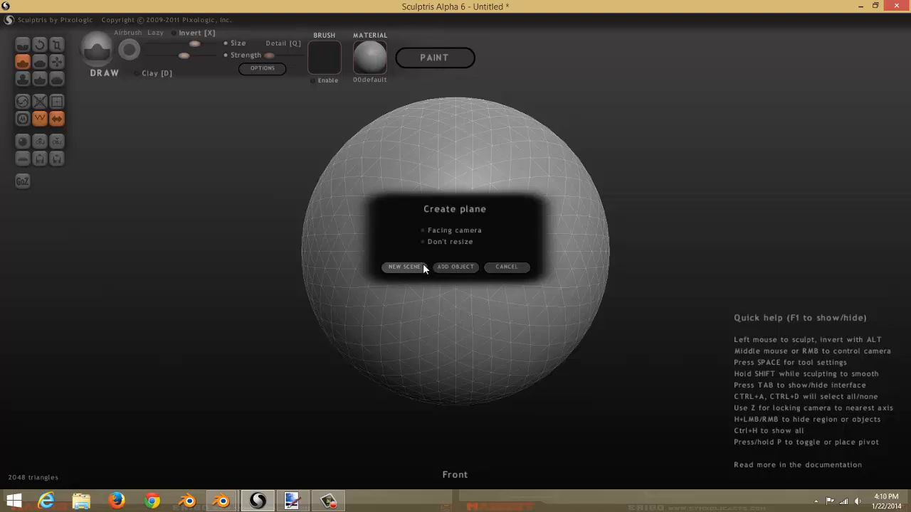
click(404, 267)
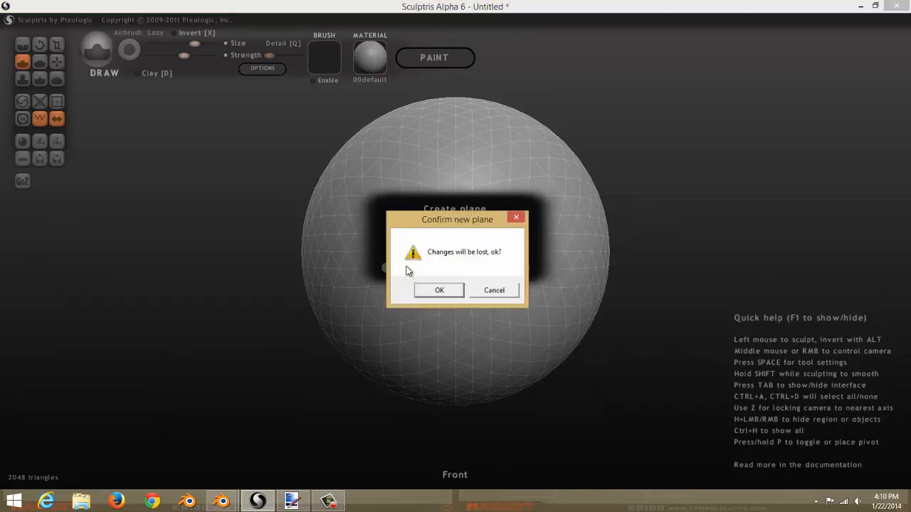
click(437, 289)
scroll(437, 291, up, 3)
middle_drag(437, 291, 461, 273)
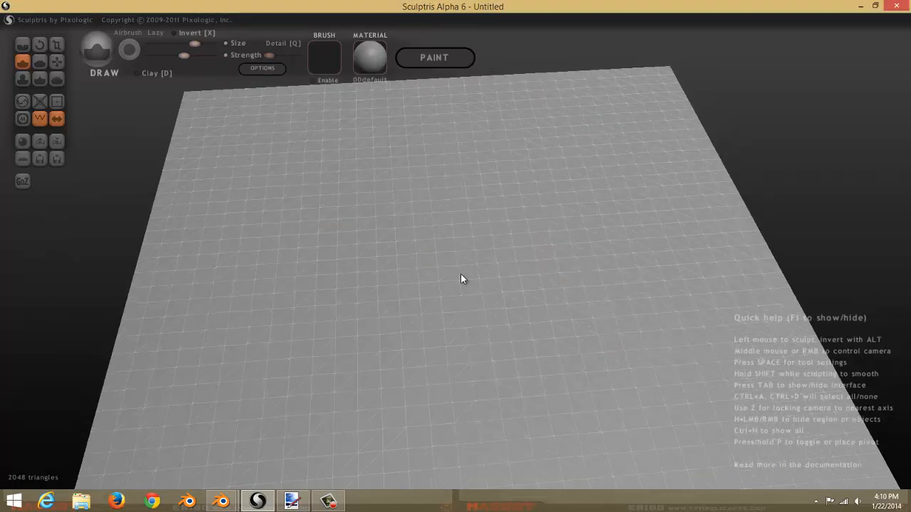
scroll(399, 266, down, 4)
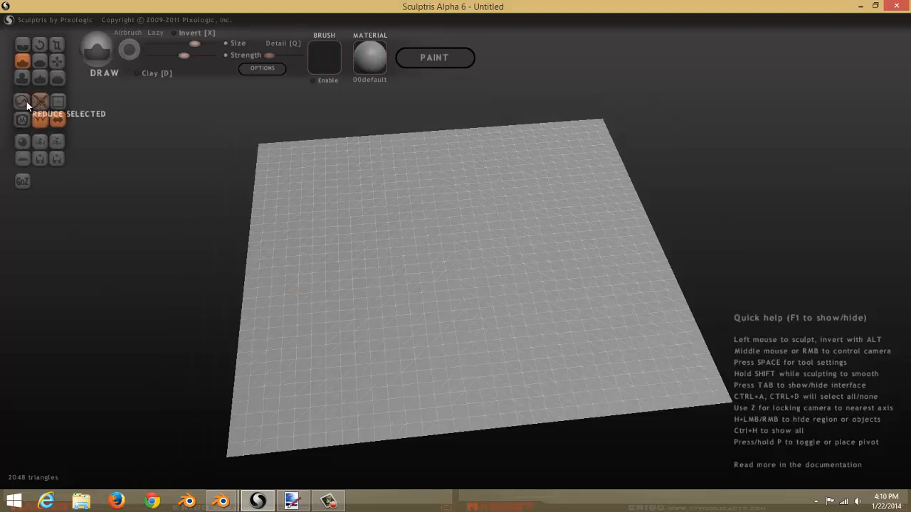
Reduce the triangle density of the plane with the Reduce brush.
click(23, 102)
click(426, 304)
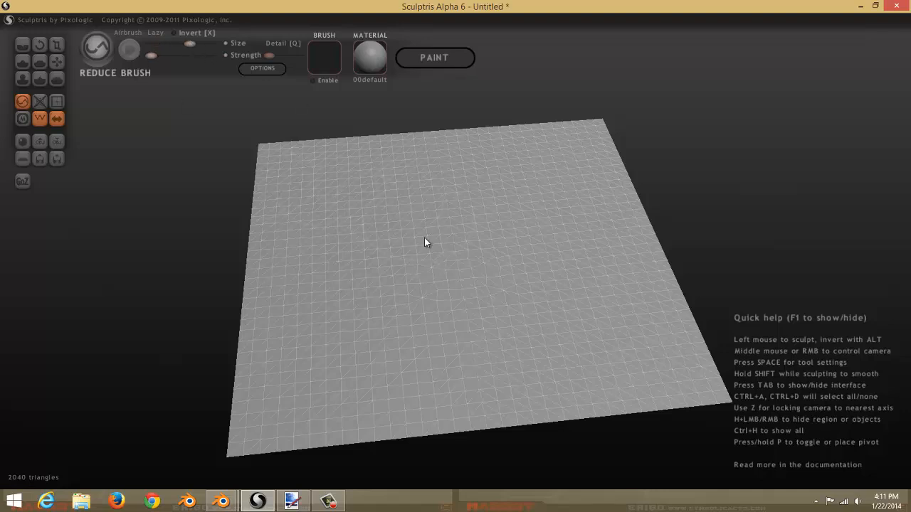
mouse_move(424, 242)
mouse_down()
mouse_move(393, 270)
mouse_move(363, 212)
mouse_up()
mouse_move(417, 190)
mouse_down()
mouse_move(368, 216)
mouse_move(374, 344)
mouse_move(417, 338)
mouse_move(424, 280)
mouse_move(314, 210)
mouse_up()
scroll(315, 210, down, 3)
middle_drag(314, 210, 389, 263)
scroll(388, 264, up, 5)
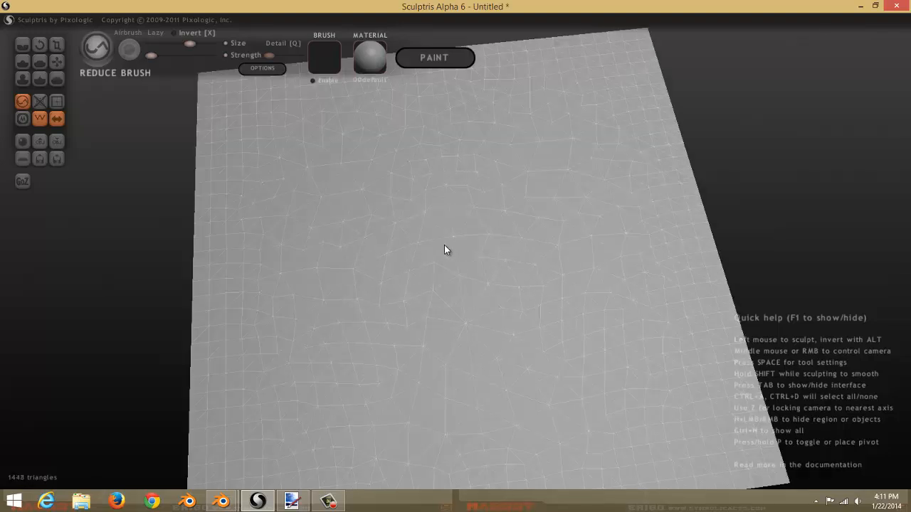
Continue reducing triangles over the remaining areas of the plane.
drag(444, 245, 436, 184)
drag(343, 163, 297, 159)
mouse_move(305, 253)
mouse_down()
mouse_move(366, 419)
mouse_move(415, 400)
mouse_move(418, 377)
mouse_up()
scroll(423, 333, down, 5)
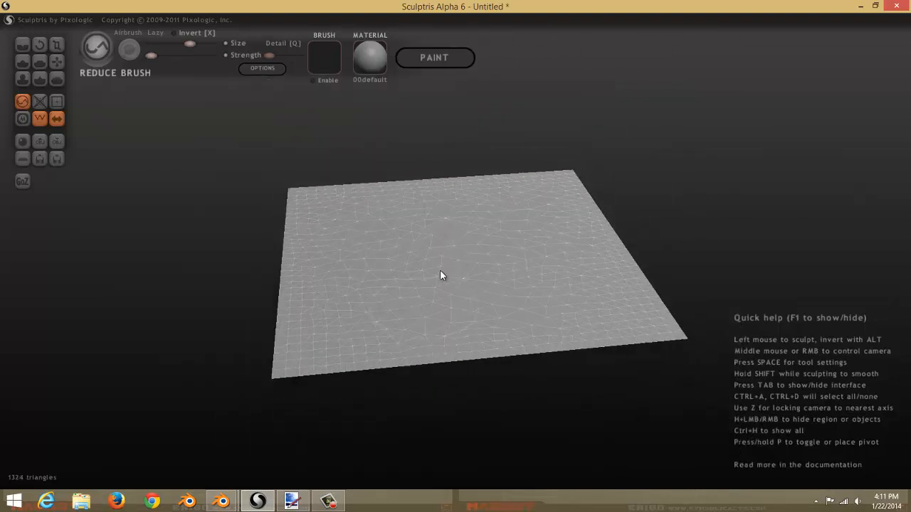
drag(491, 206, 426, 212)
middle_drag(377, 249, 372, 279)
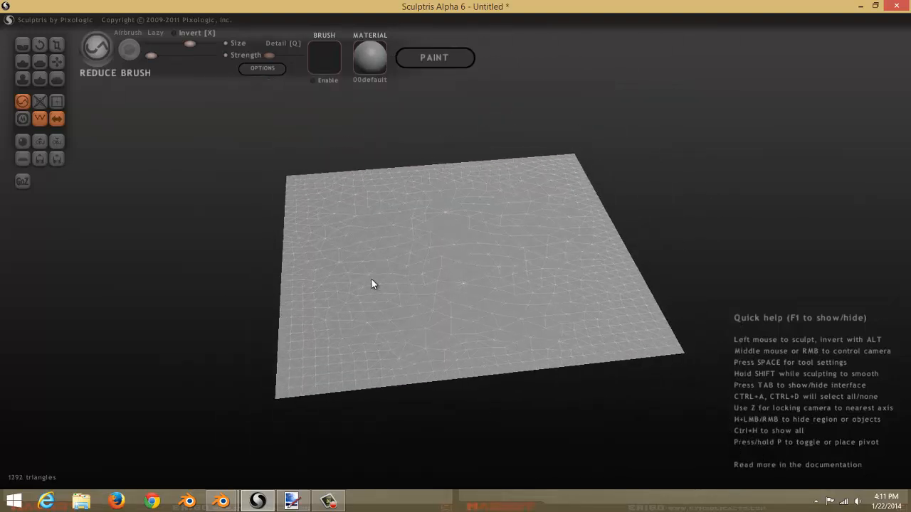
Raise the Reduce brush strength to maximum and reduce the plane further.
click(189, 56)
mouse_move(405, 269)
mouse_down()
mouse_move(418, 228)
mouse_move(369, 221)
mouse_move(374, 291)
mouse_move(366, 319)
mouse_move(446, 328)
mouse_move(481, 306)
mouse_move(520, 235)
mouse_move(496, 200)
mouse_move(429, 235)
mouse_move(398, 273)
mouse_up()
right_drag(397, 274, 435, 310)
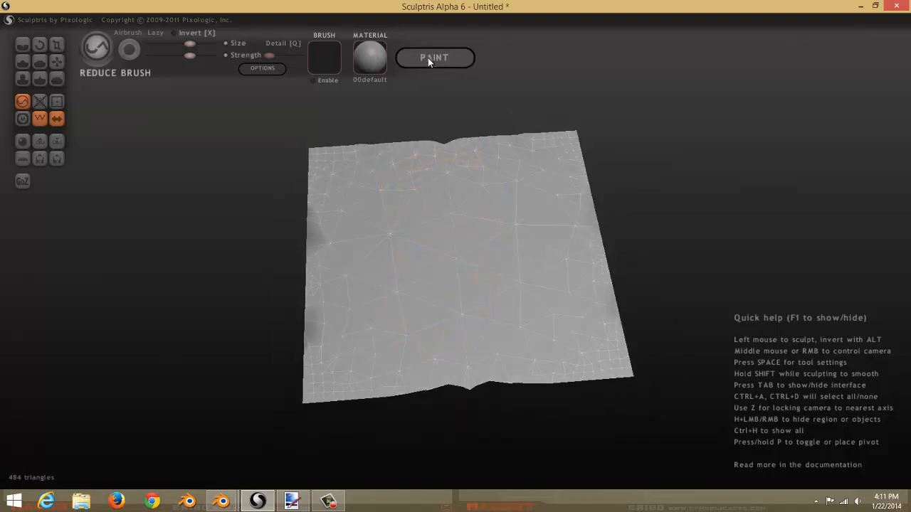
mouse_move(441, 278)
right_down()
mouse_move(435, 318)
mouse_move(502, 260)
right_up()
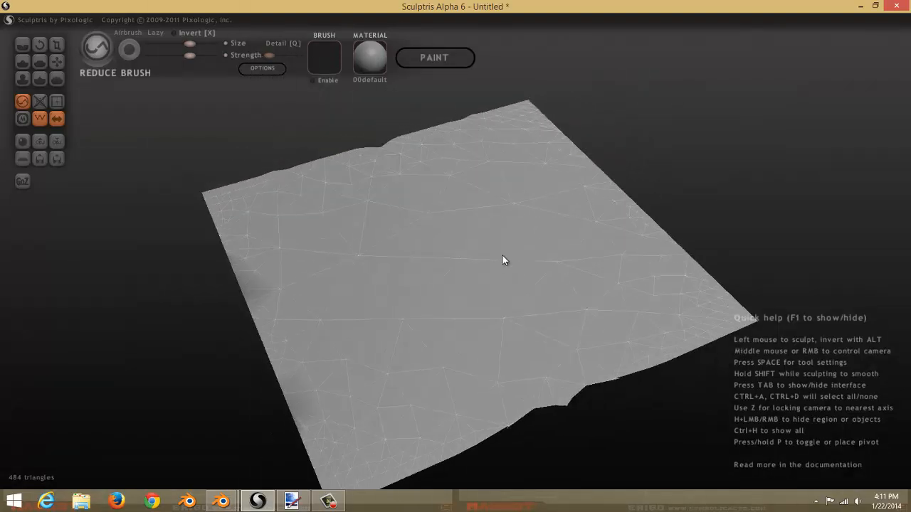
scroll(502, 261, up, 2)
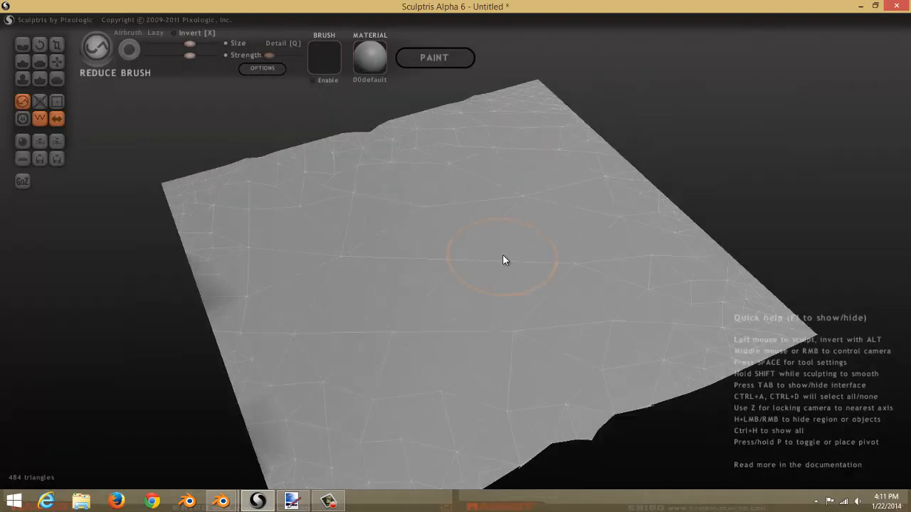
Switch to paint mode, building the mapping at a resolution of 1024.
click(411, 61)
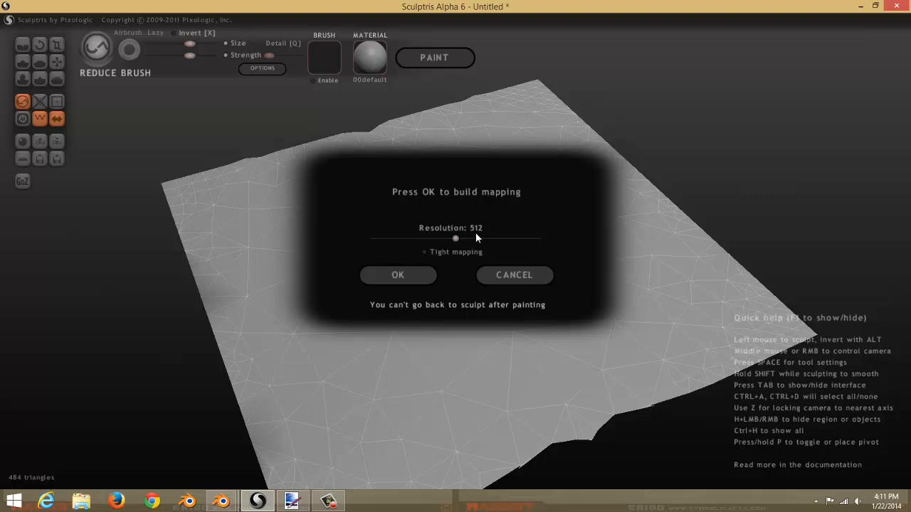
click(390, 278)
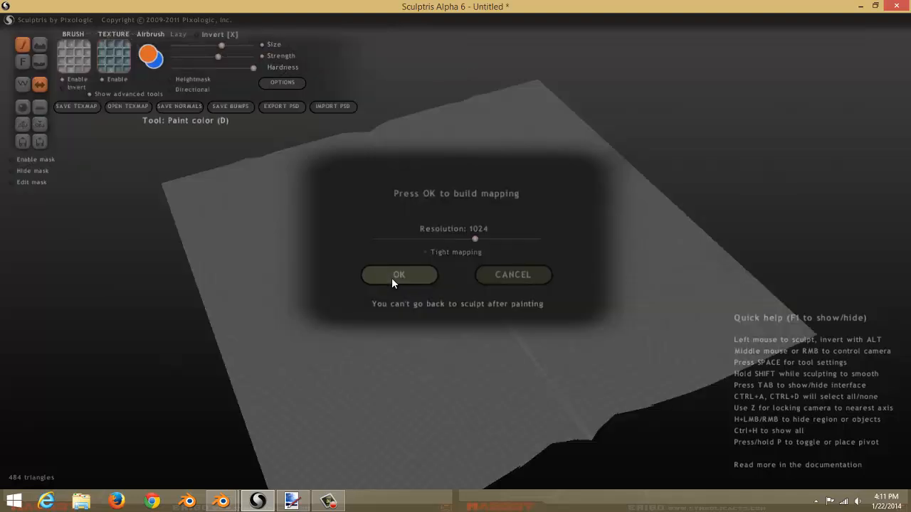
middle_drag(380, 313, 114, 1)
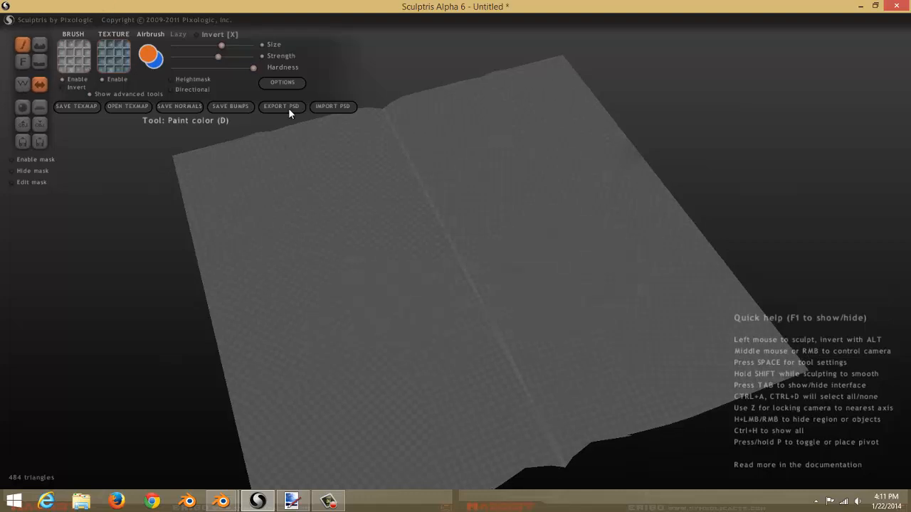
Add the image 2011-09-16_001.jpg from the Textures 1 folder as a new entry in the set.
click(60, 56)
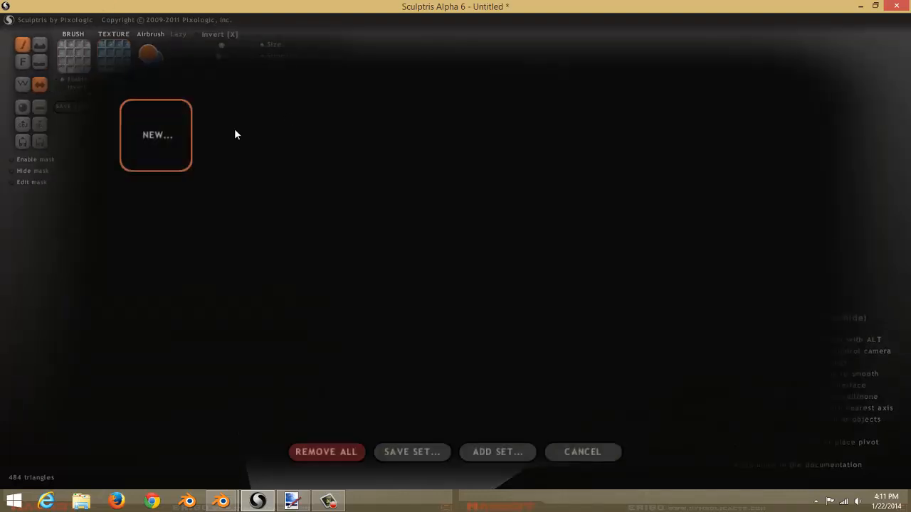
click(179, 135)
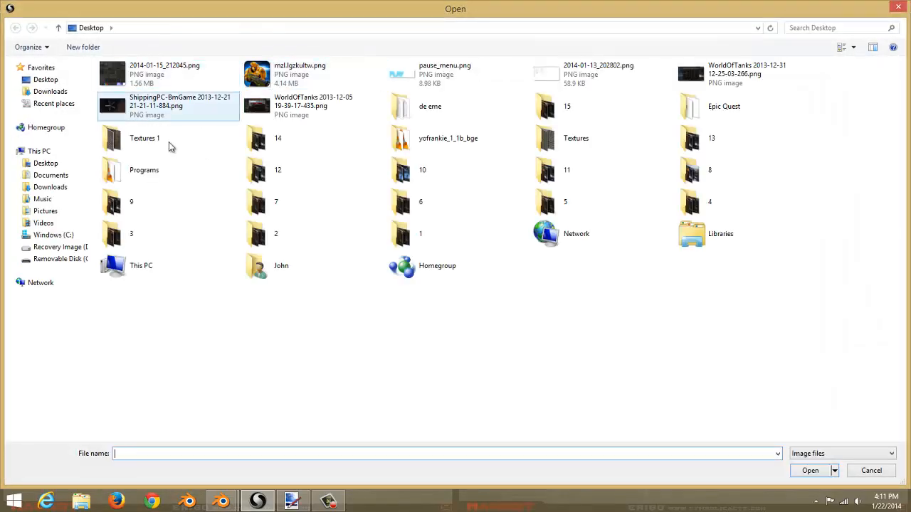
double_click(179, 140)
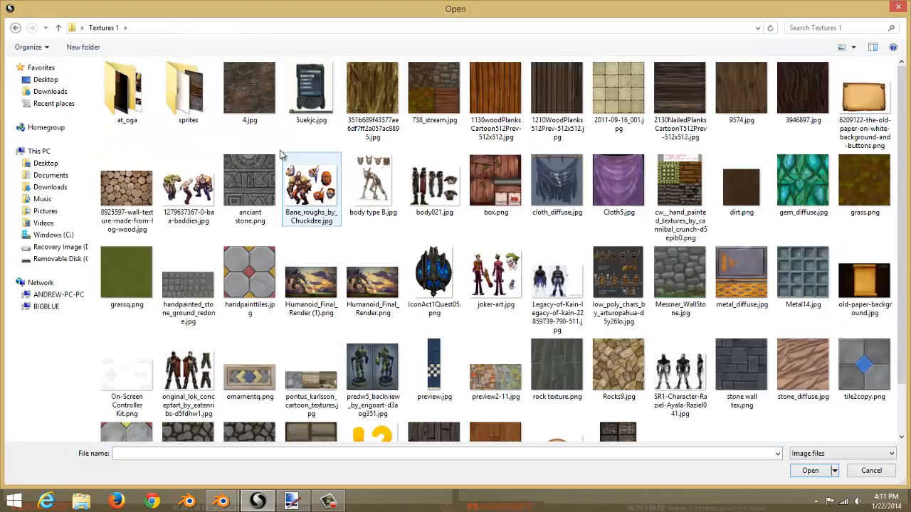
click(623, 98)
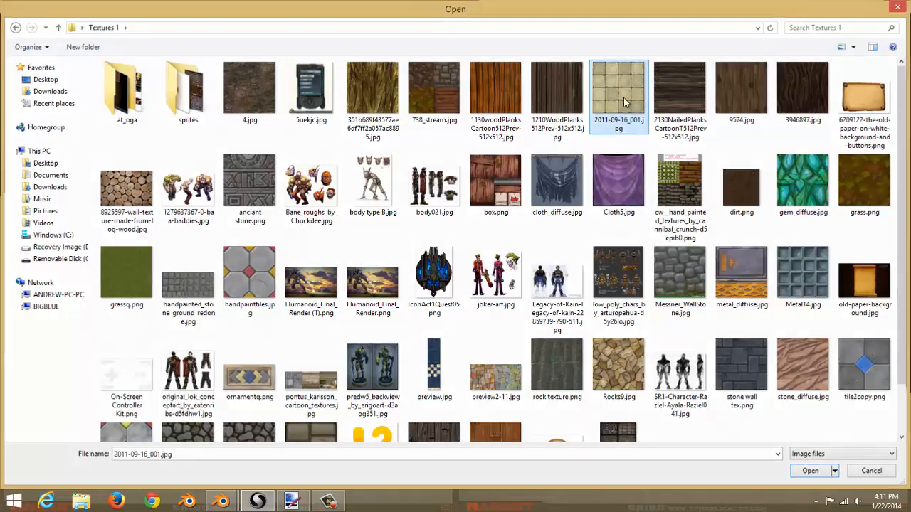
double_click(624, 97)
click(172, 131)
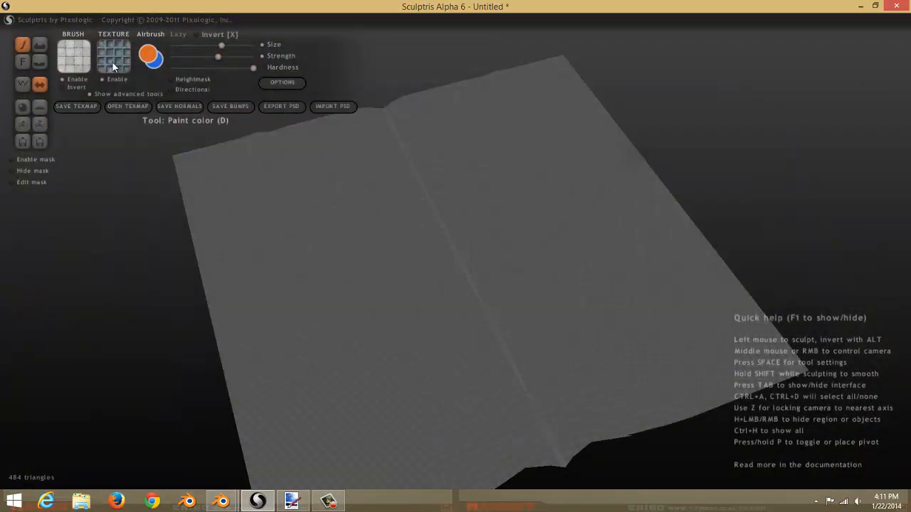
Choose the 2011-09-16_001 texture for painting and paint tiles along the plane's far edge.
click(112, 61)
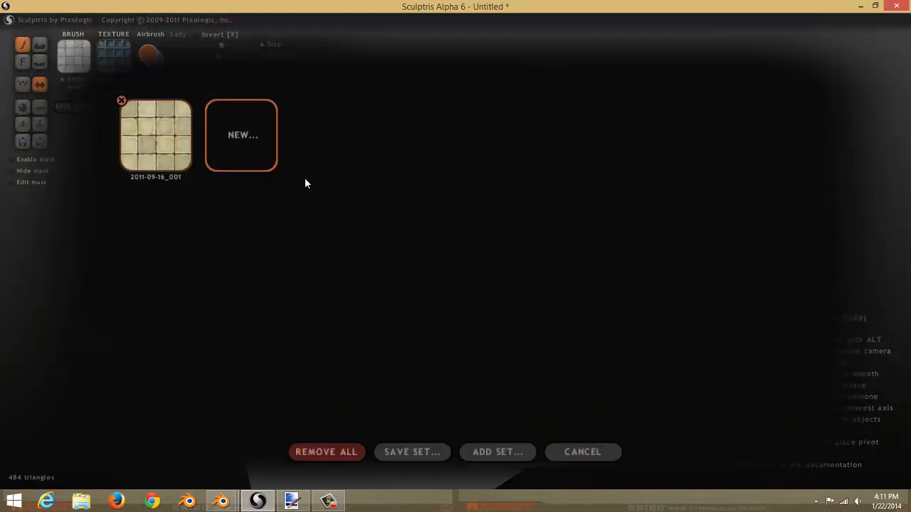
click(170, 141)
mouse_move(466, 232)
middle_down()
mouse_move(573, 252)
mouse_move(428, 239)
middle_up()
drag(408, 130, 404, 119)
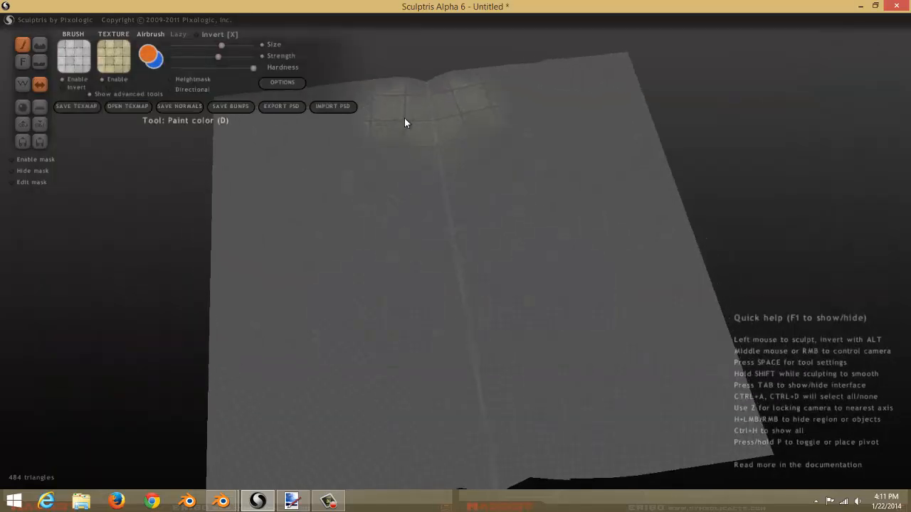
click(399, 109)
click(337, 128)
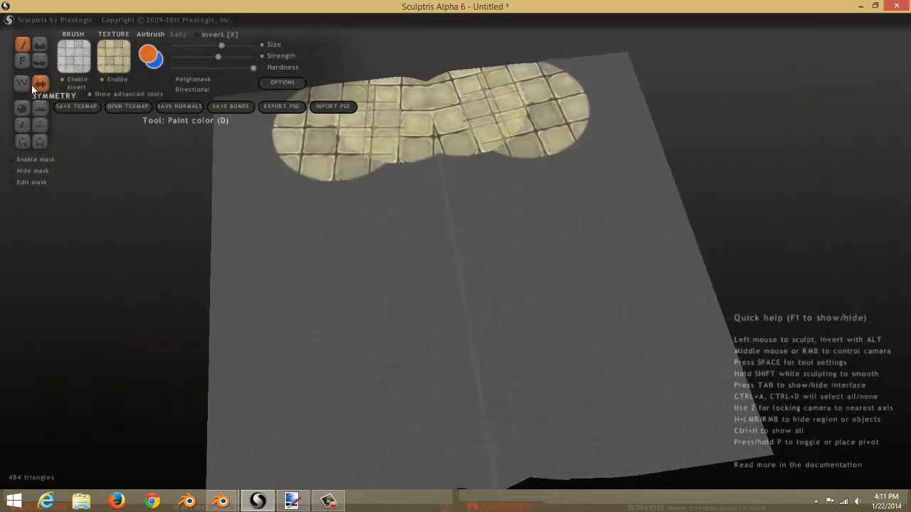
Paint the tile texture all around the plane's border, leaving the centre unpainted.
scroll(310, 164, down, 1)
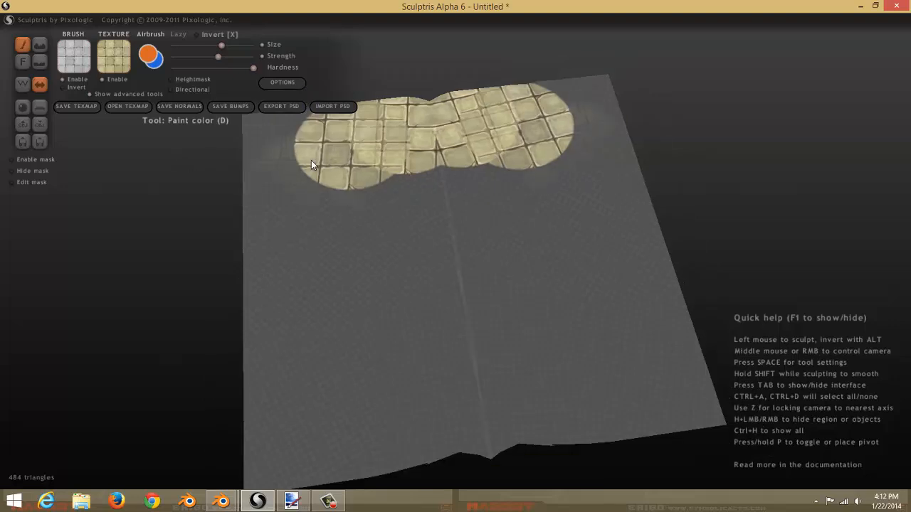
mouse_move(311, 160)
mouse_down()
mouse_move(269, 136)
mouse_move(279, 219)
mouse_move(275, 459)
mouse_move(541, 423)
mouse_up()
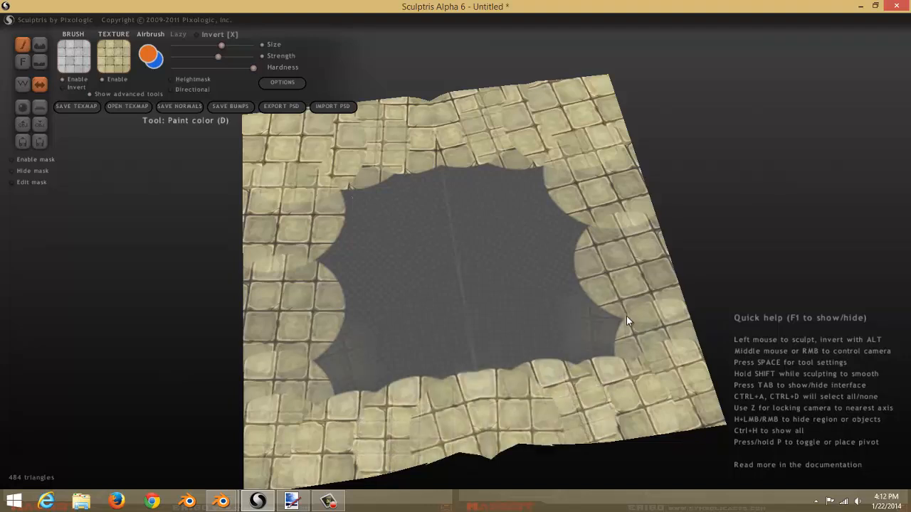
Paint a stroke over the right side of the plane and undo it.
mouse_move(626, 316)
mouse_down()
mouse_move(599, 274)
mouse_move(581, 155)
mouse_move(608, 310)
mouse_move(625, 340)
mouse_up()
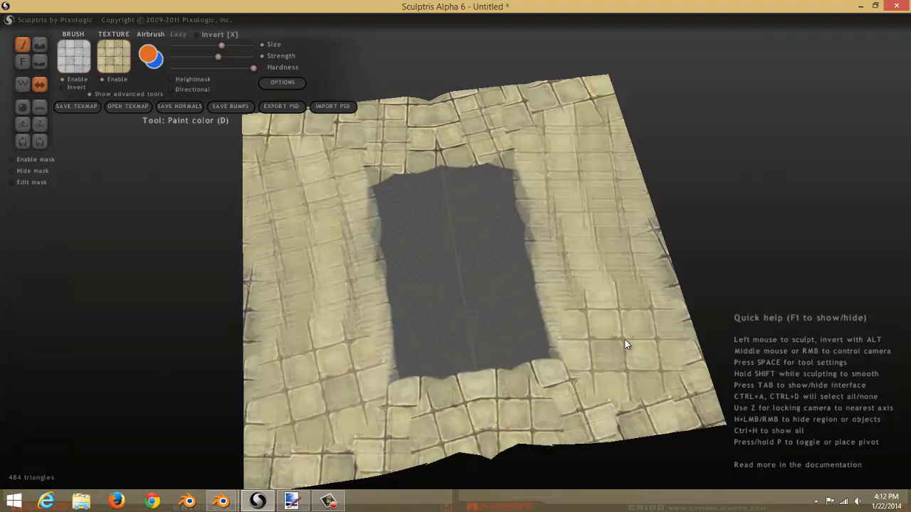
key(ctrl+z)
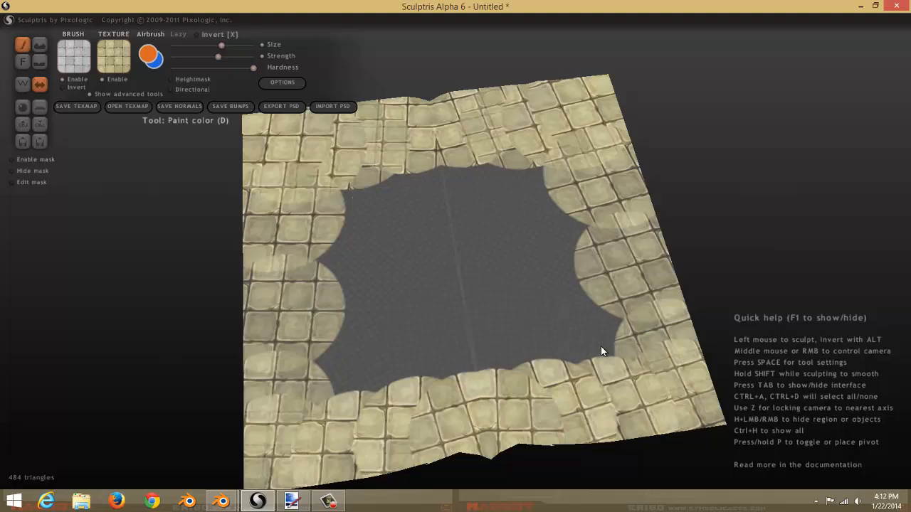
Touch up the painted tile border on the plane's right side.
click(645, 319)
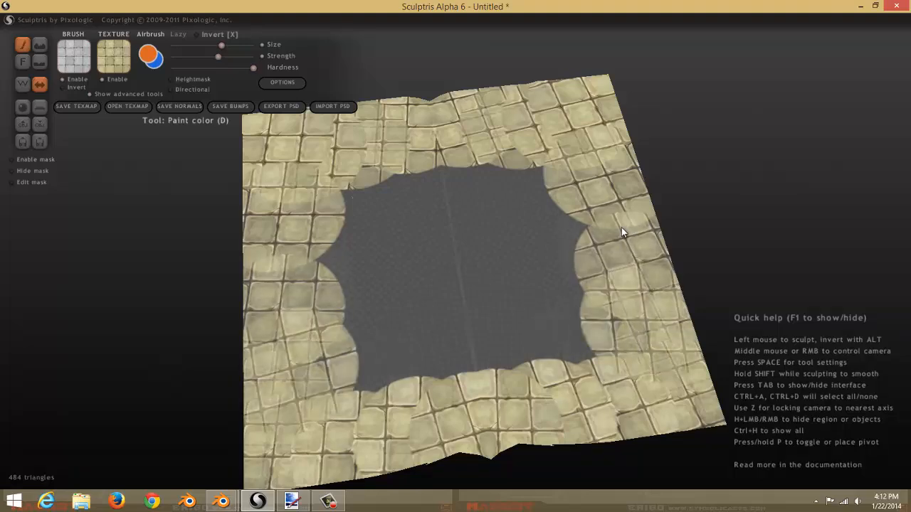
click(621, 227)
mouse_move(655, 318)
middle_down()
mouse_move(663, 383)
mouse_move(665, 315)
middle_up()
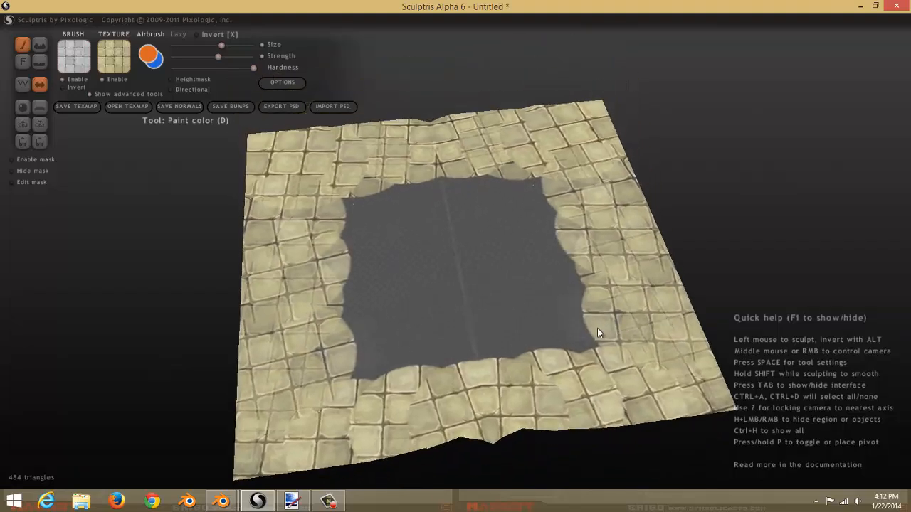
middle_drag(597, 327, 646, 312)
Zoom in and out to inspect the painted tile border and bare centre.
scroll(645, 312, up, 4)
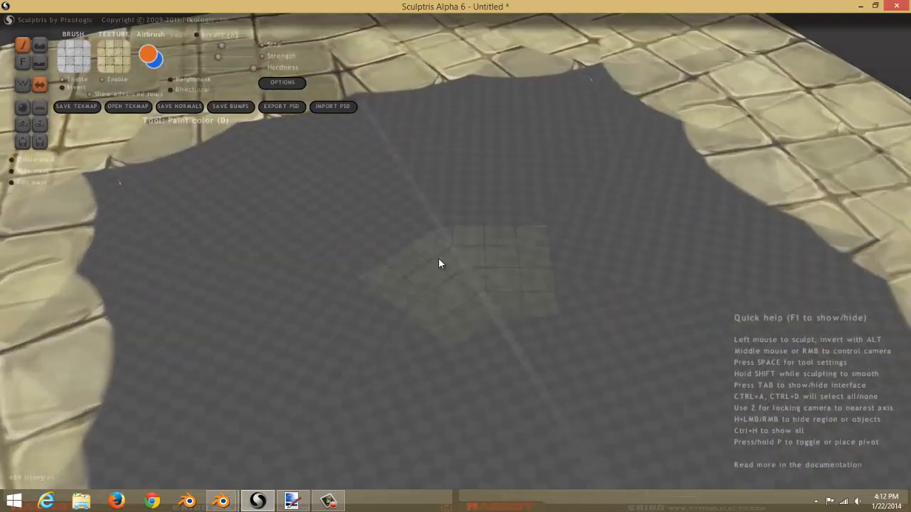
scroll(431, 262, down, 1)
middle_drag(431, 263, 421, 315)
scroll(420, 315, down, 1)
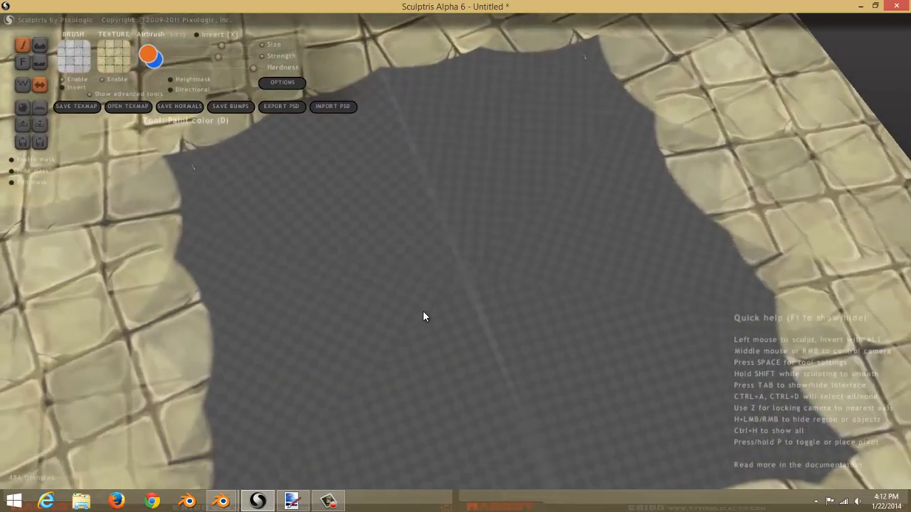
scroll(423, 324, down, 3)
scroll(434, 333, up, 4)
scroll(444, 334, down, 4)
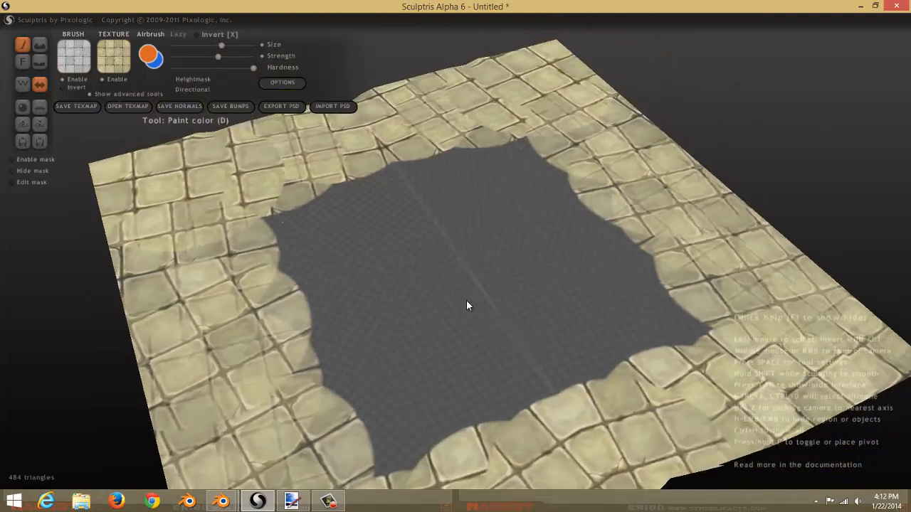
scroll(467, 305, up, 7)
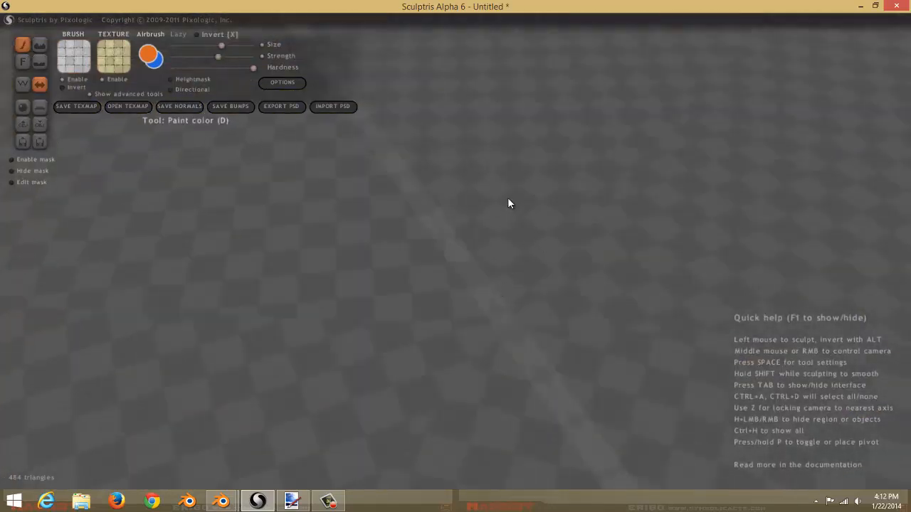
scroll(505, 210, down, 4)
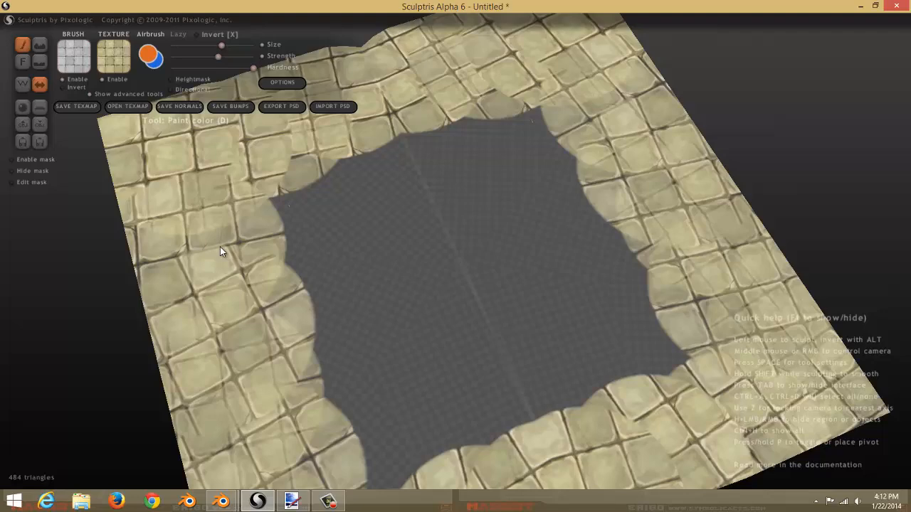
scroll(492, 200, up, 5)
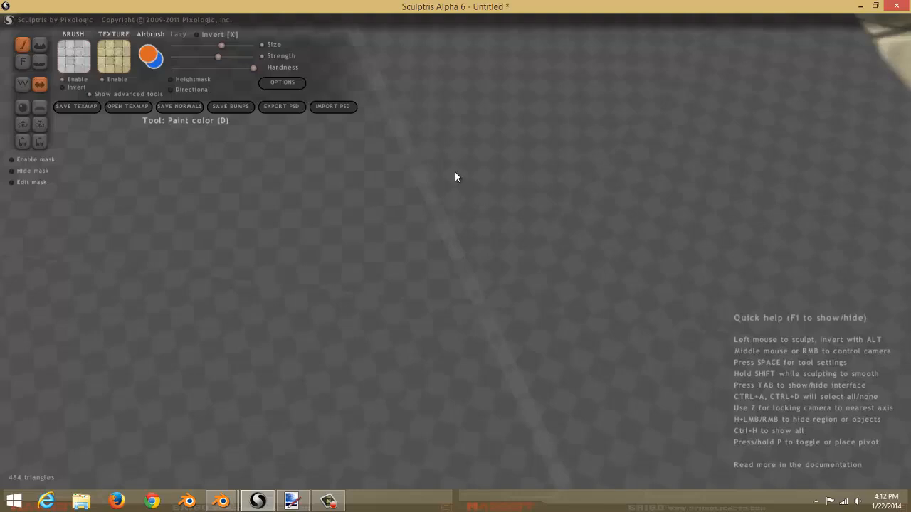
scroll(455, 176, down, 5)
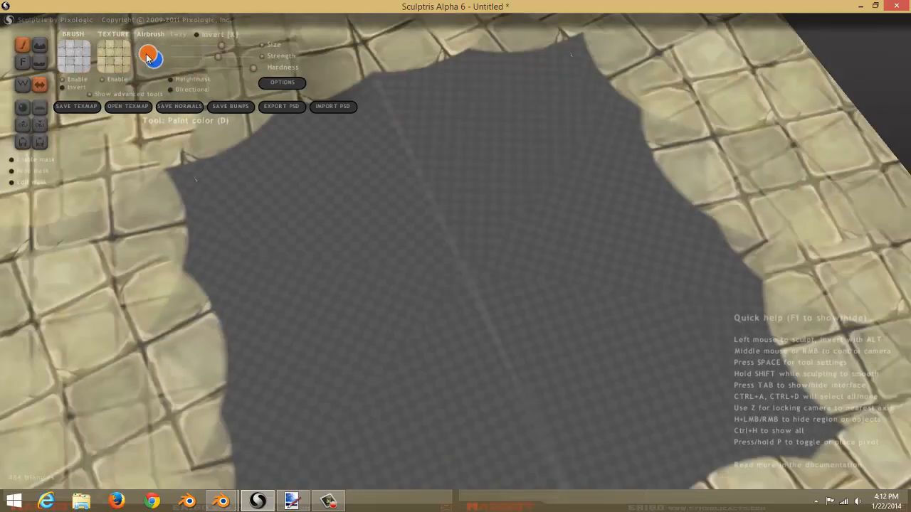
Save the painted texture map as a PNG image named 12121 on the Desktop.
click(149, 56)
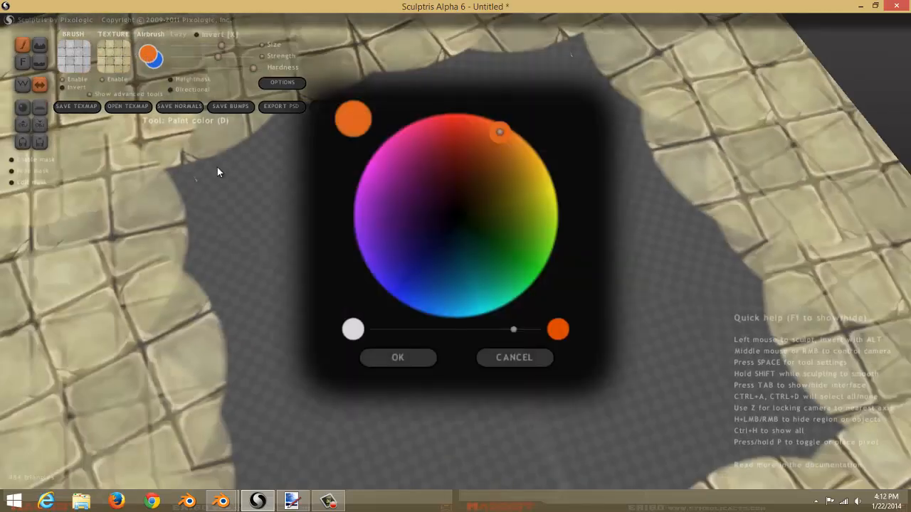
click(520, 358)
scroll(274, 290, down, 6)
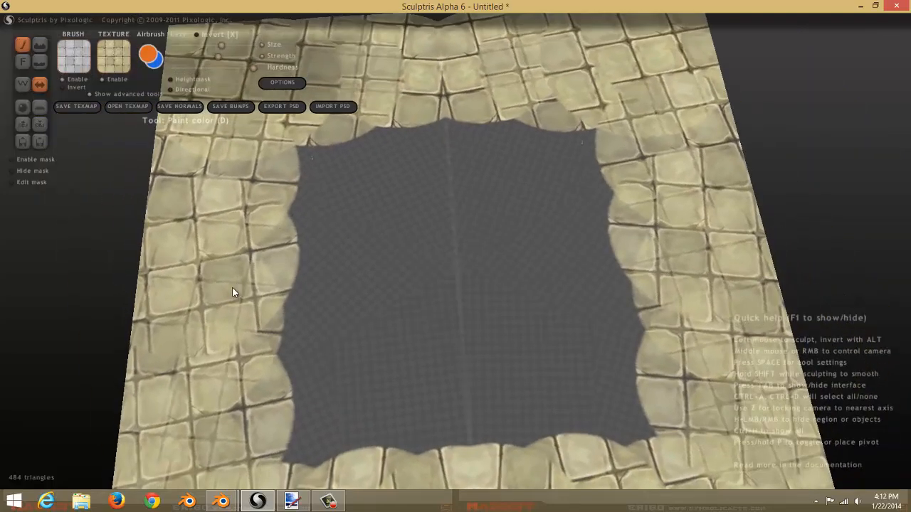
click(79, 106)
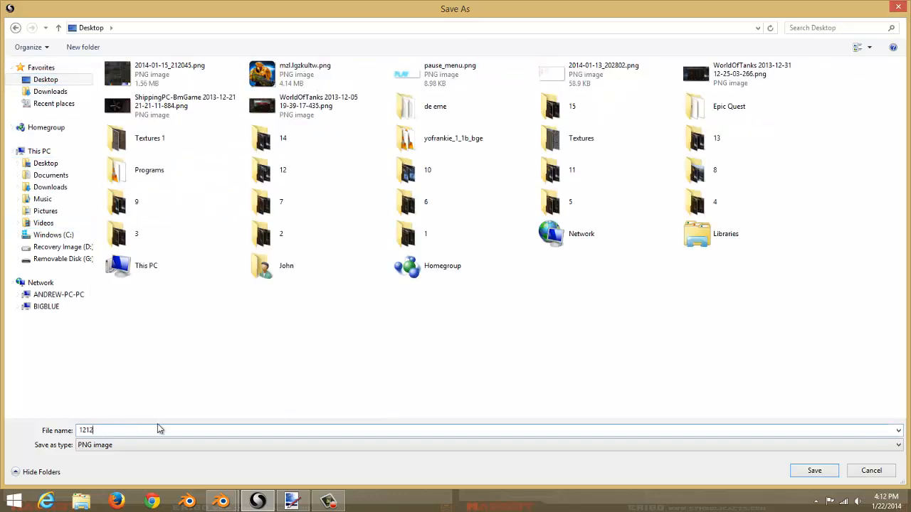
text(1212)
click(815, 471)
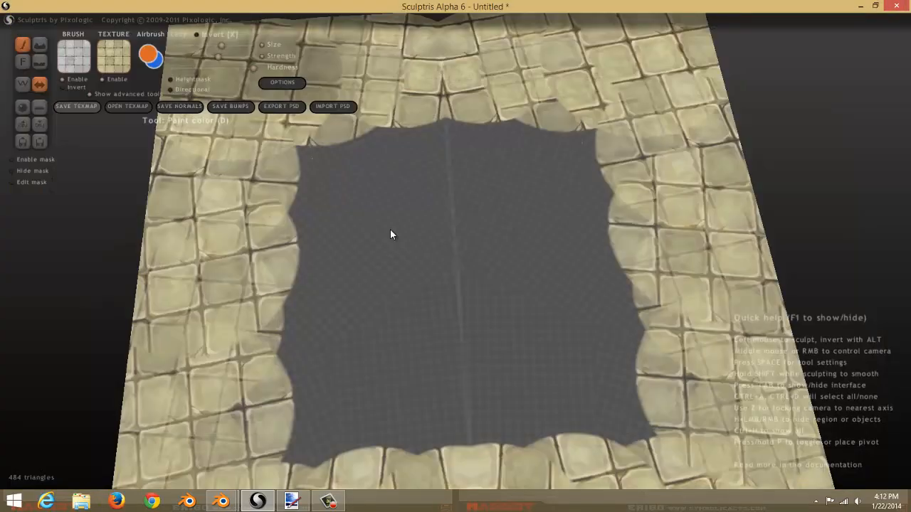
Export the model as a Wavefront OBJ file named 1212121 on the Desktop.
click(38, 125)
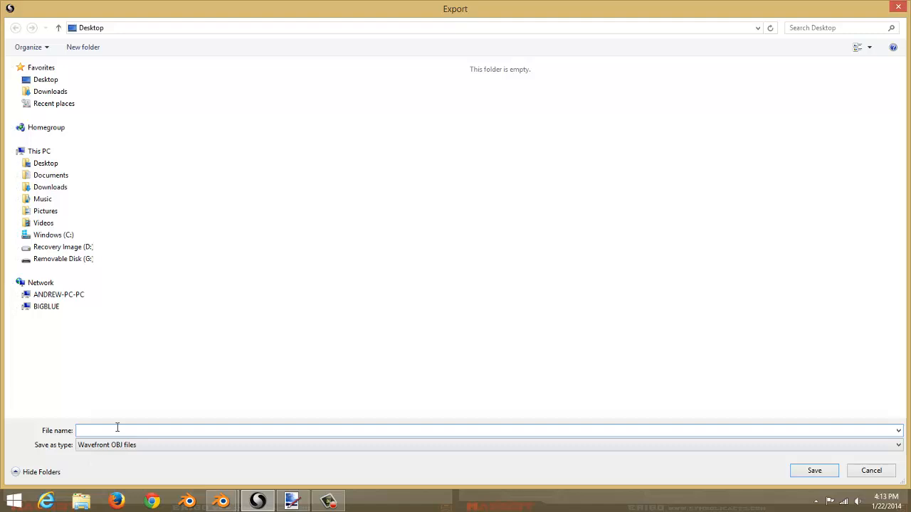
text(1212121)
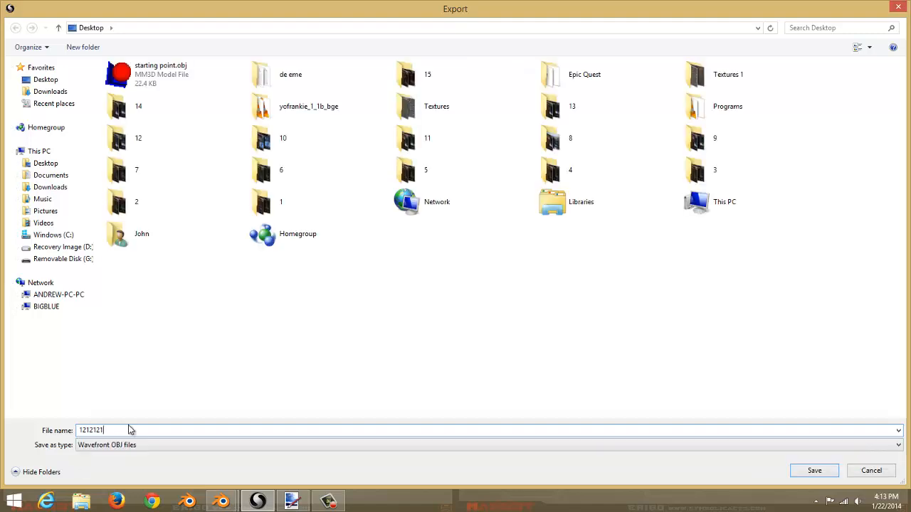
click(814, 472)
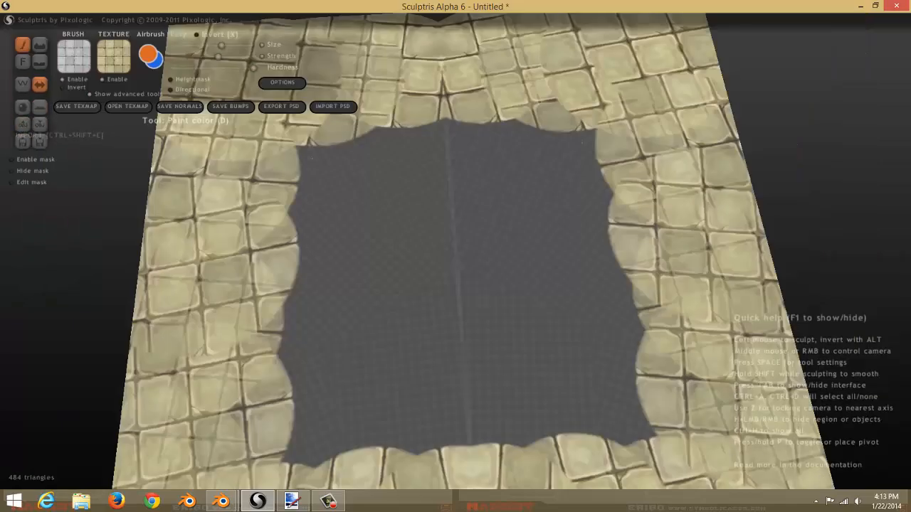
Switch to Paint.NET and open the 12121.png texture from the Desktop.
click(292, 500)
click(11, 20)
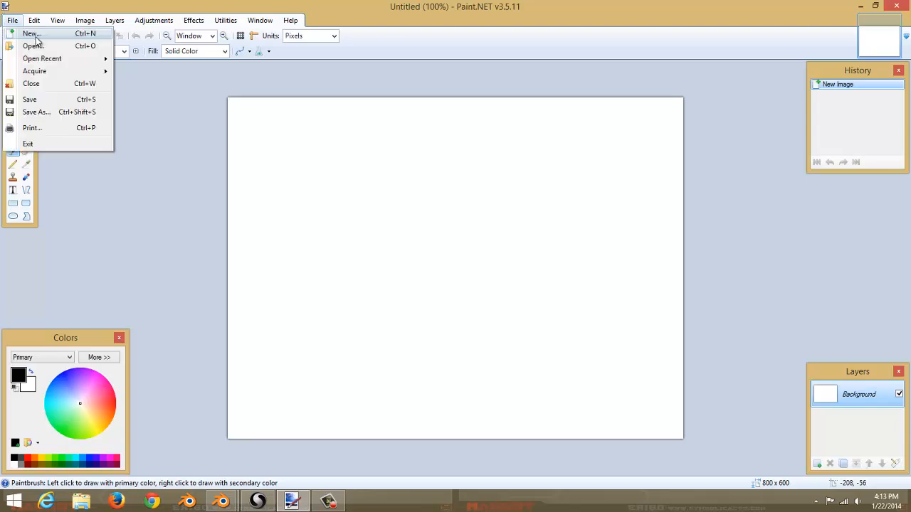
click(40, 43)
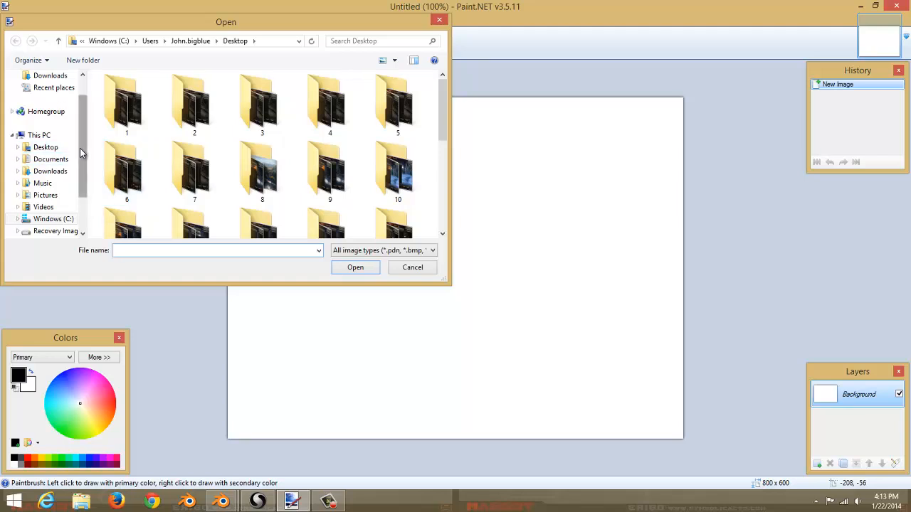
scroll(80, 148, up, 1)
click(45, 93)
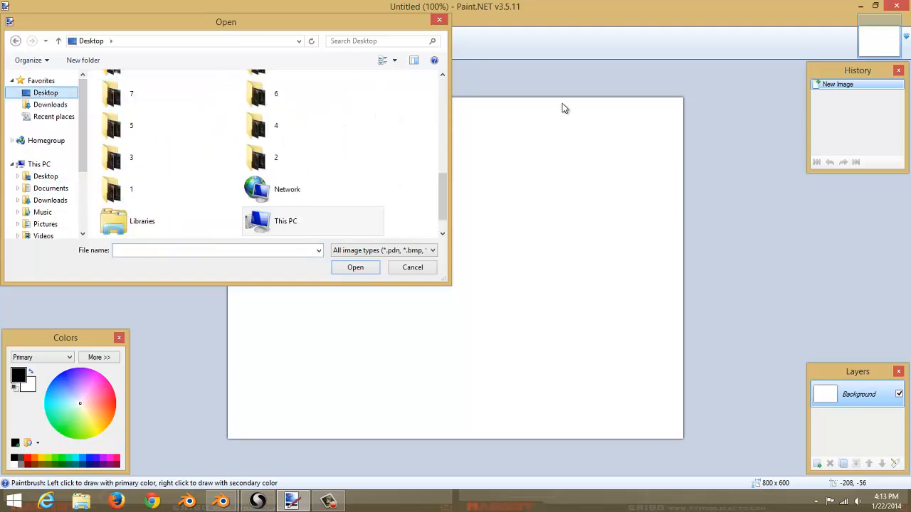
drag(446, 200, 446, 98)
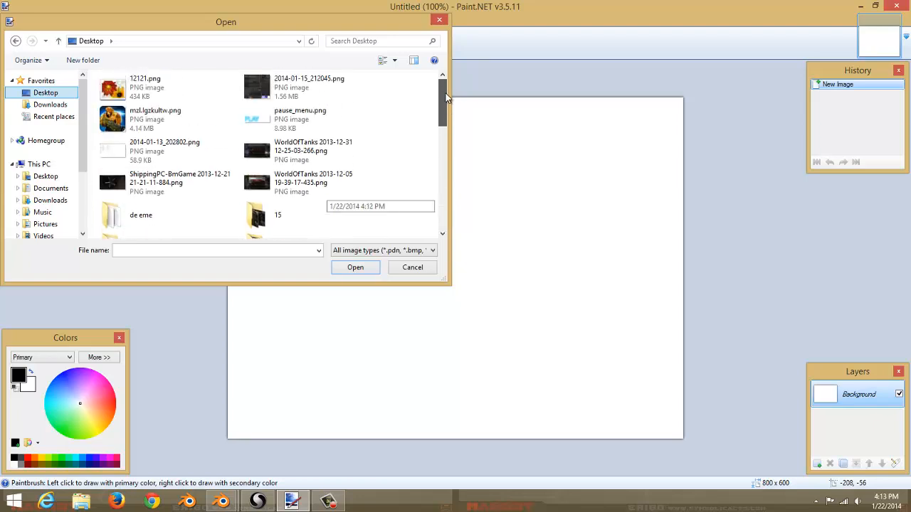
double_click(192, 87)
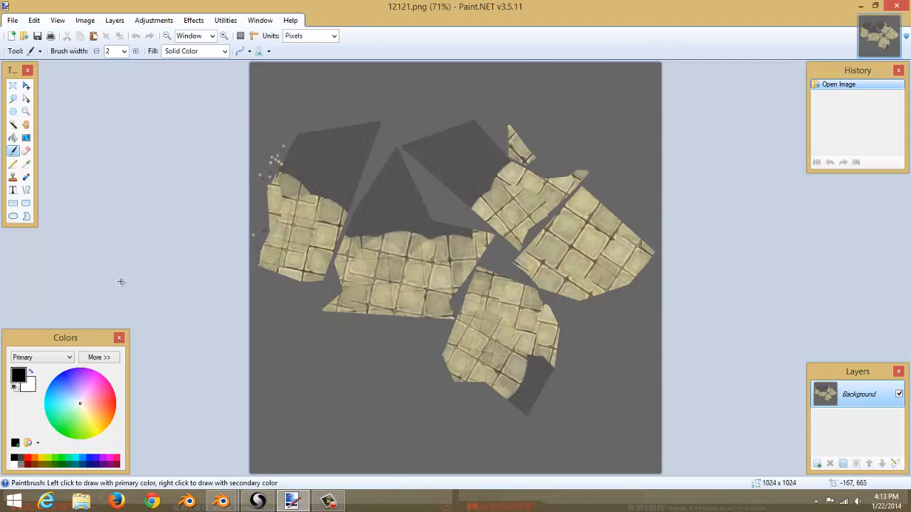
Select the unpainted grey area with the Magic Wand at 0% tolerance and delete it.
ctrl+scroll(314, 152, up, 6)
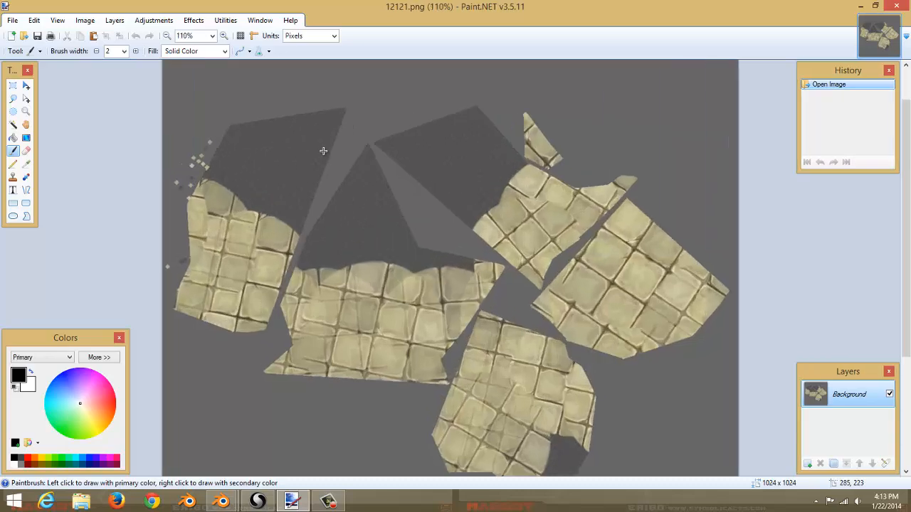
ctrl+scroll(317, 172, up, 1)
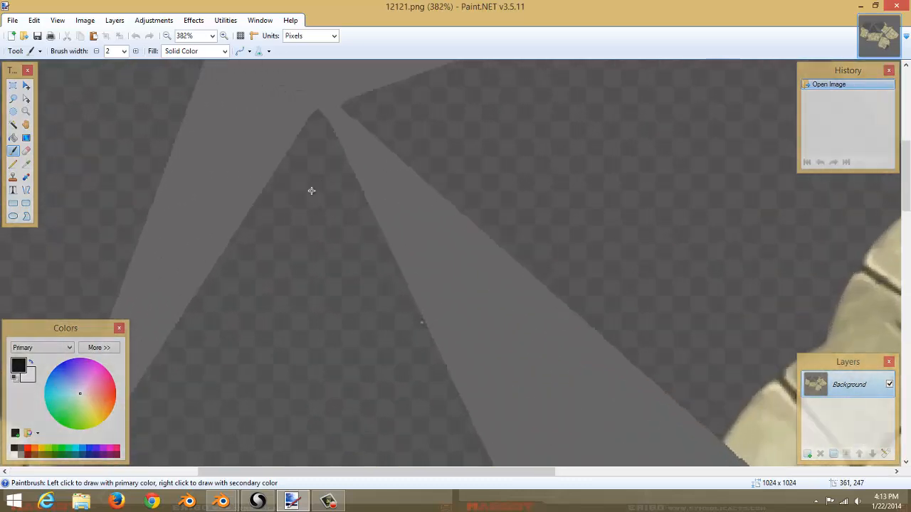
click(13, 124)
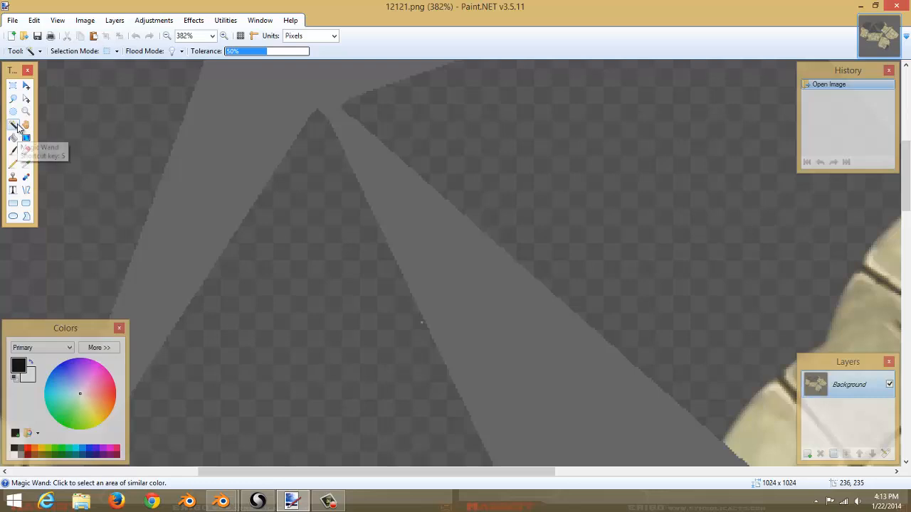
click(259, 52)
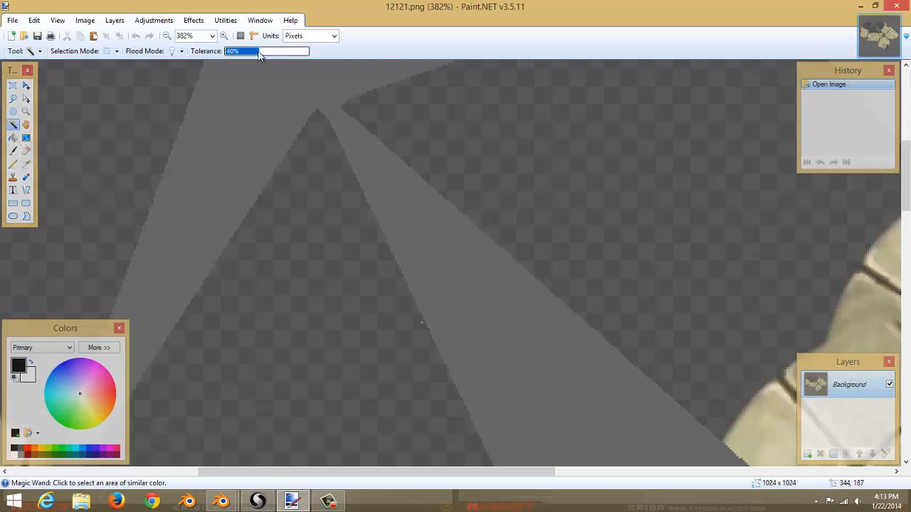
drag(259, 55, 170, 57)
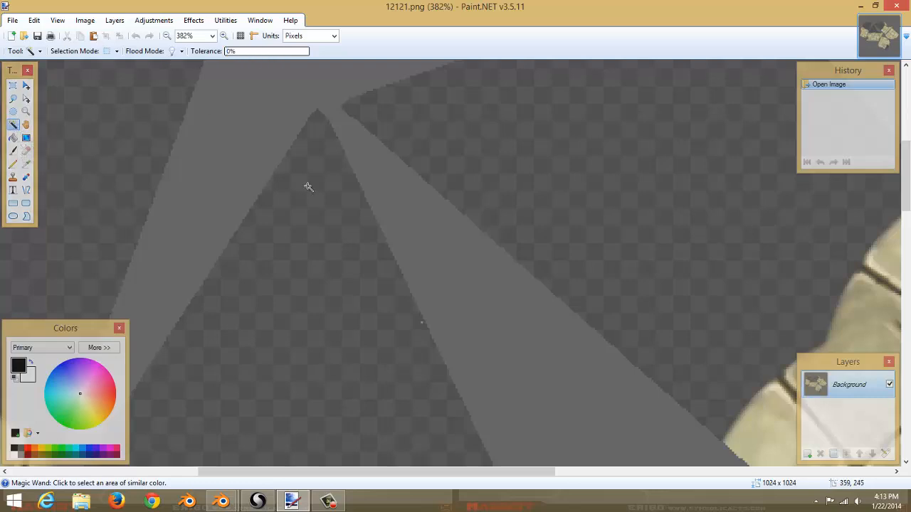
ctrl+scroll(445, 244, down, 1)
ctrl+scroll(490, 267, down, 1)
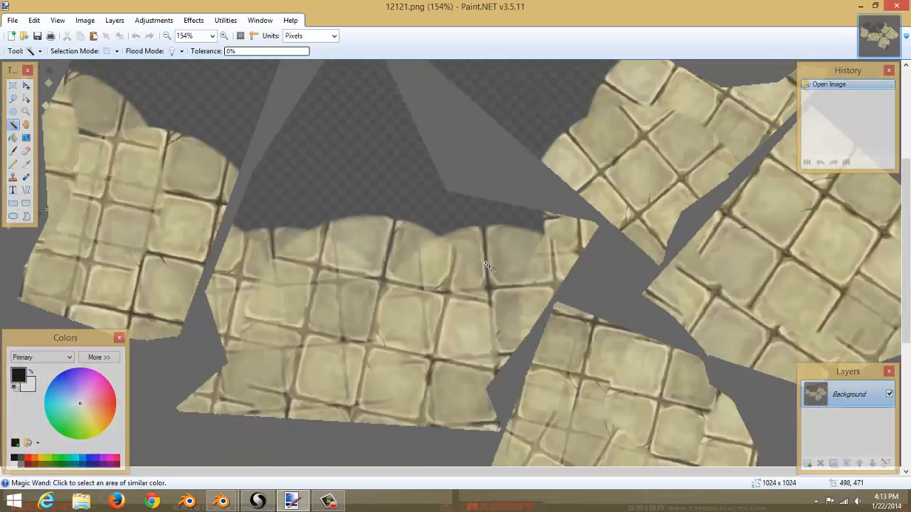
ctrl+scroll(489, 267, down, 1)
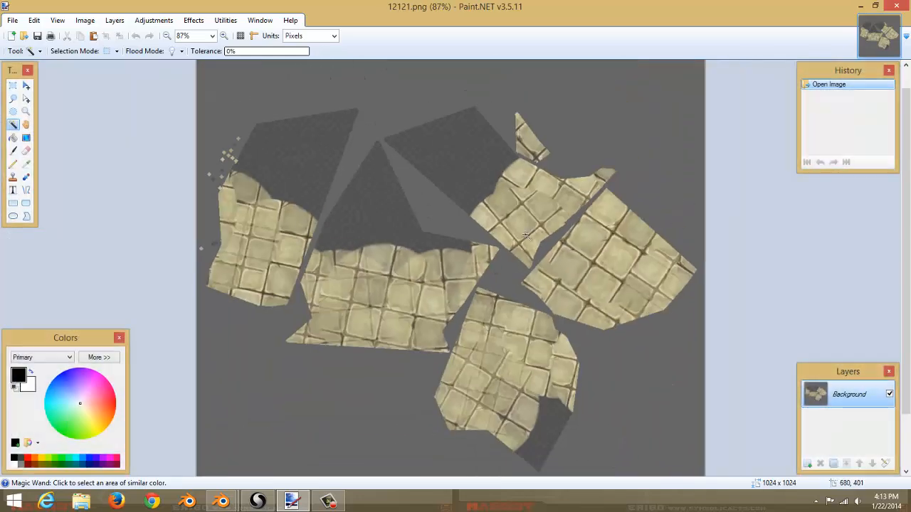
scroll(374, 230, up, 1)
ctrl+scroll(371, 228, up, 1)
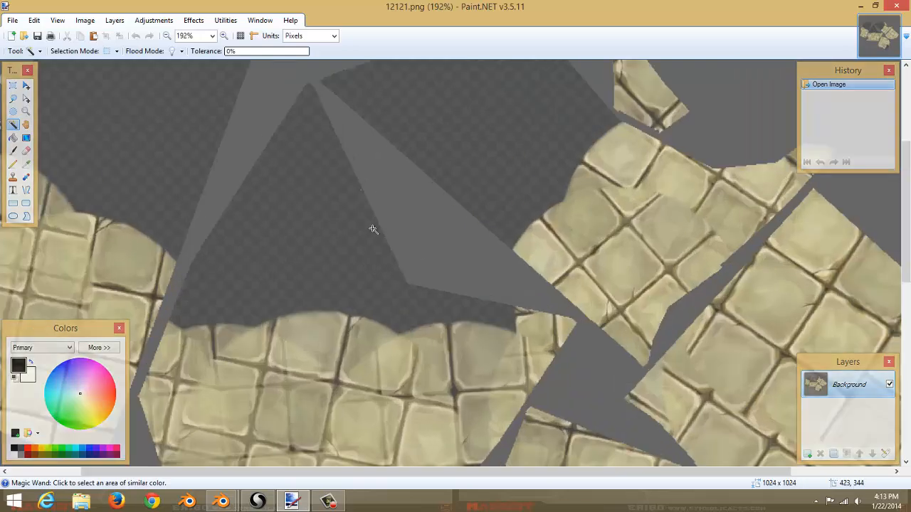
ctrl+scroll(349, 225, up, 5)
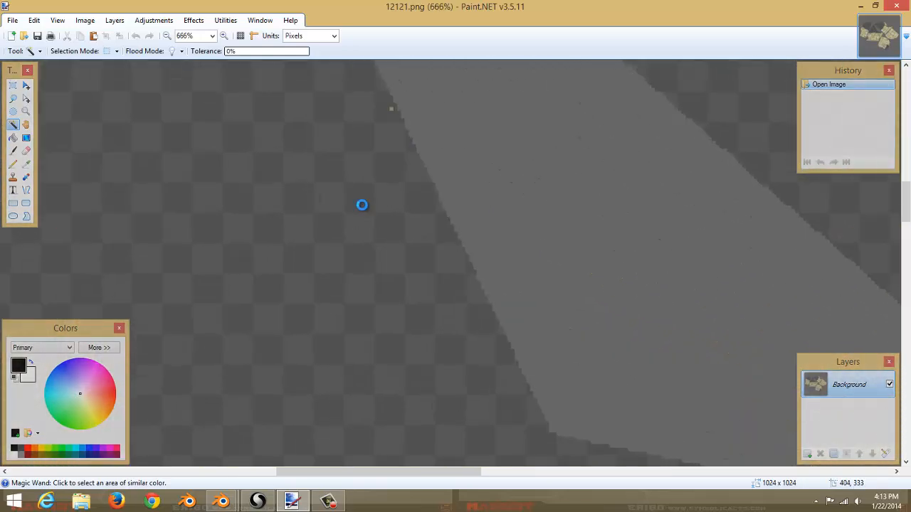
click(361, 205)
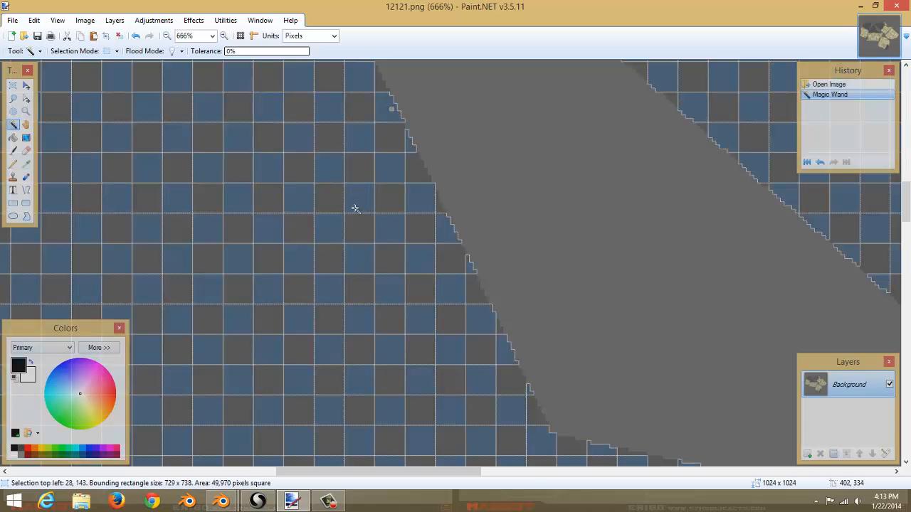
ctrl+scroll(355, 209, down, 7)
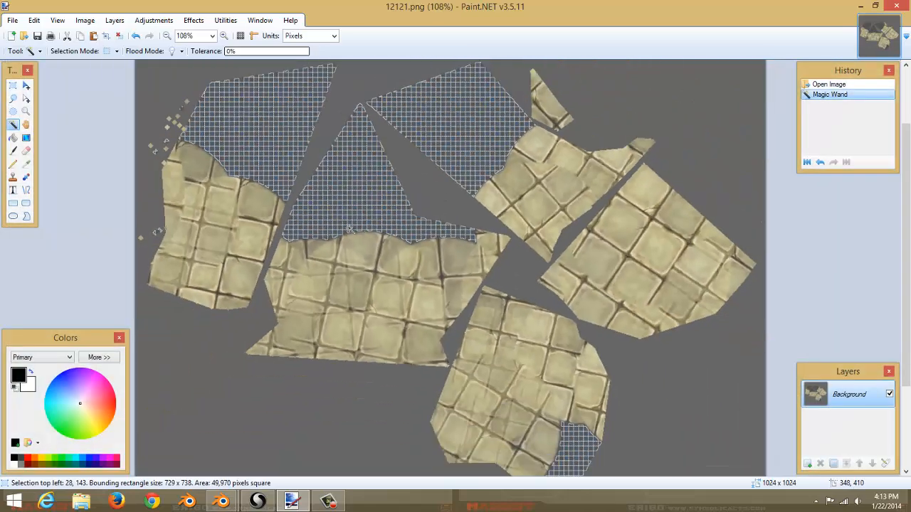
scroll(348, 227, up, 3)
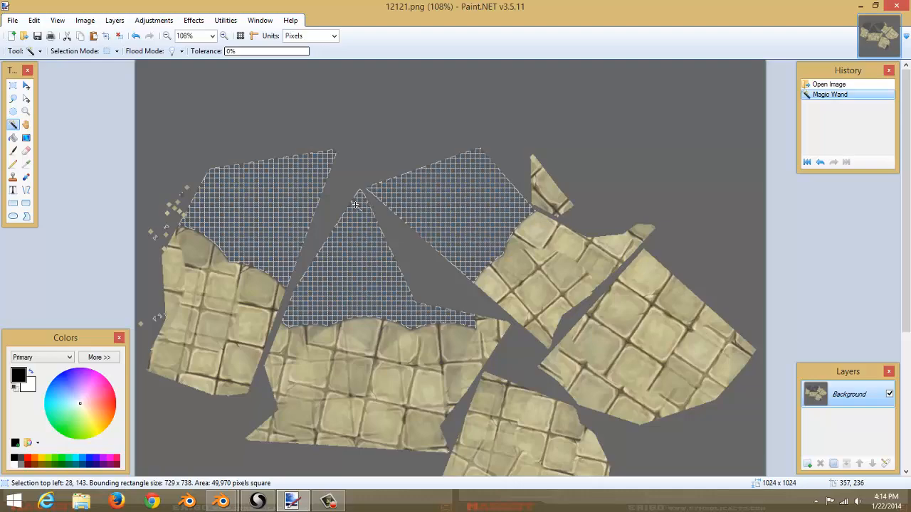
key(Delete)
Select the remaining unpainted grey region with the Magic Wand and delete it.
ctrl+scroll(356, 219, up, 6)
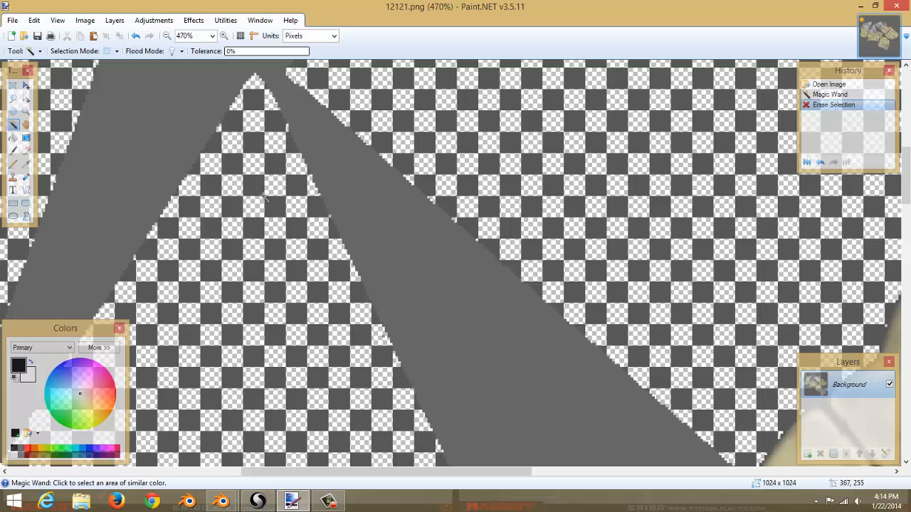
click(282, 203)
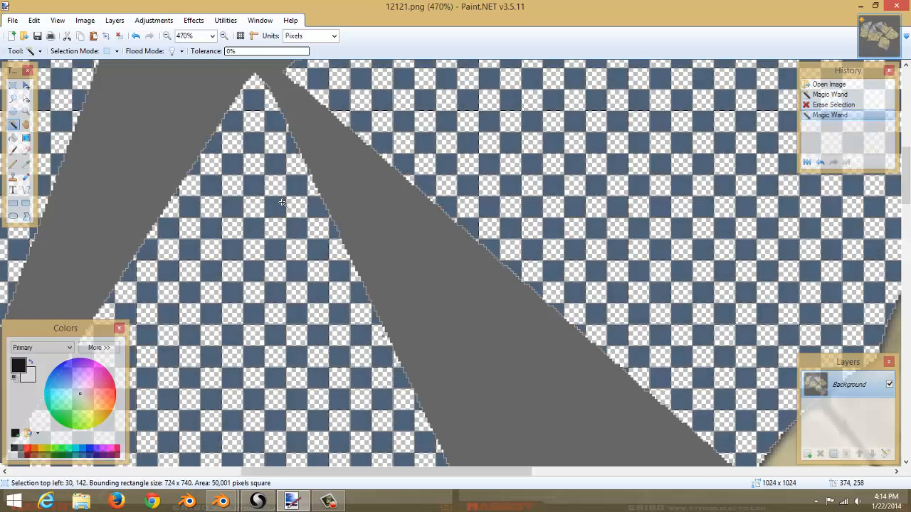
key(Delete)
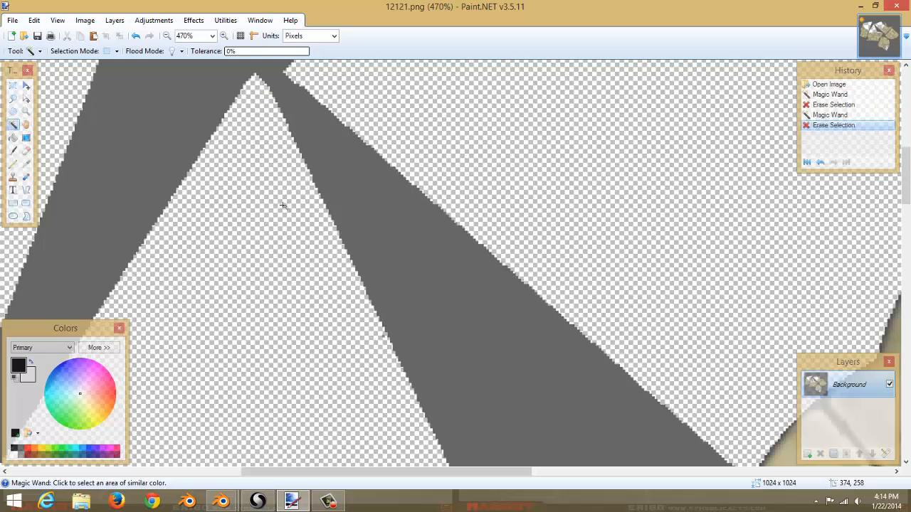
Save the edited texture image, accepting the default save configuration.
ctrl+scroll(291, 213, down, 2)
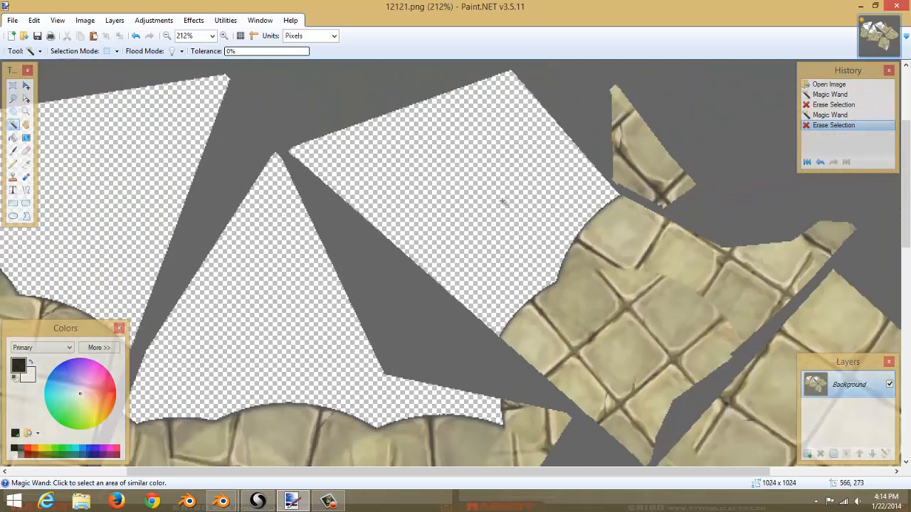
click(14, 20)
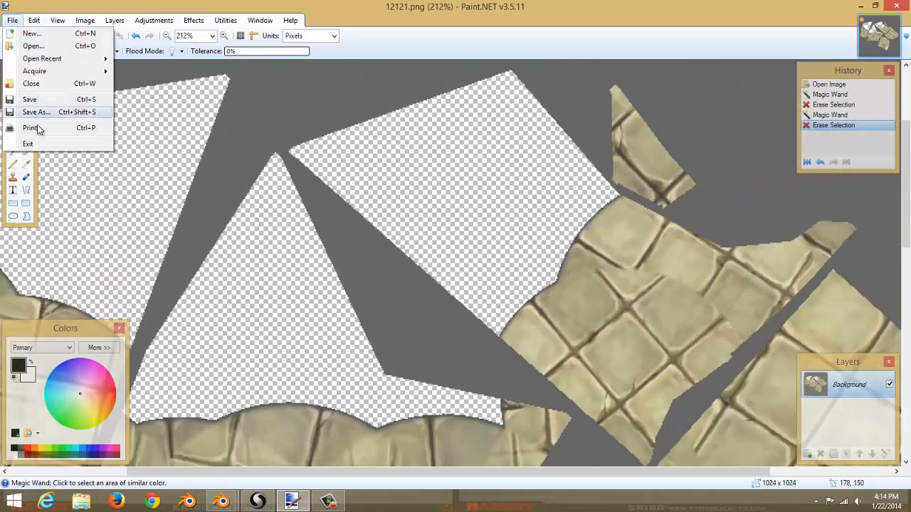
click(46, 100)
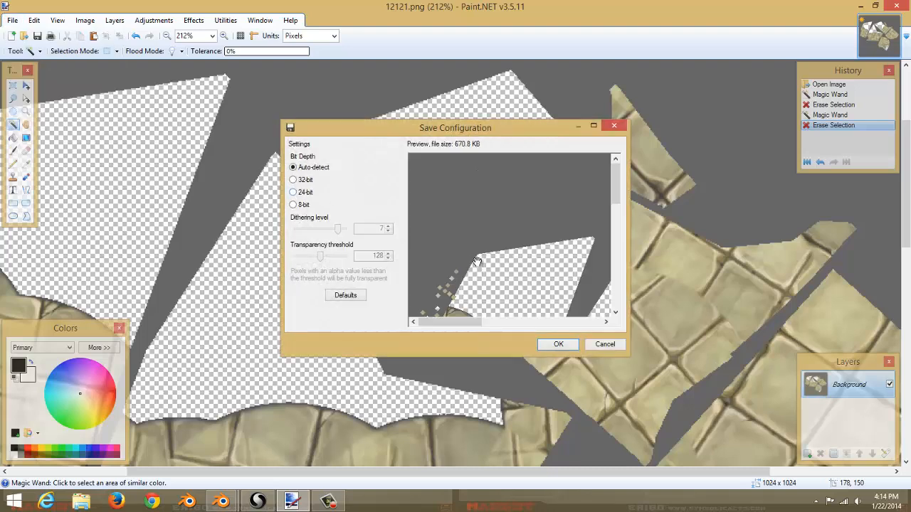
click(545, 344)
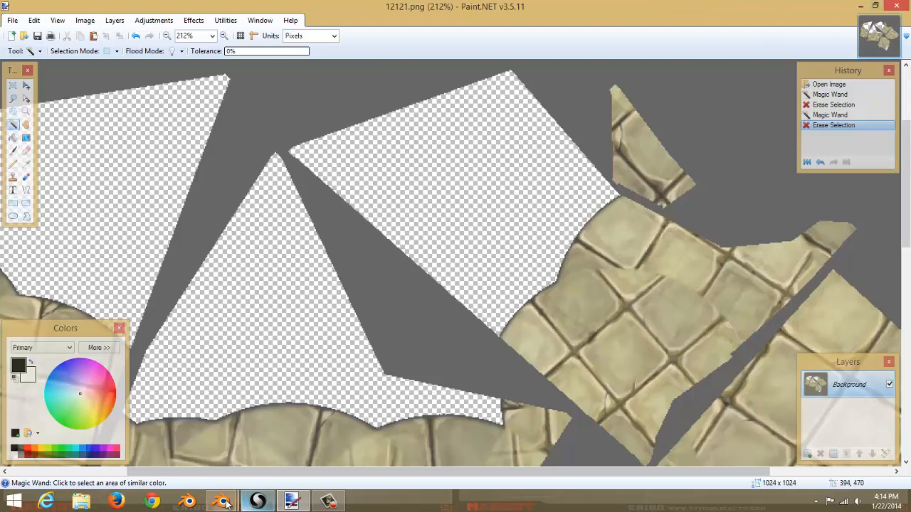
Switch to Blender and delete all objects from the scene.
mouse_move(226, 503)
click(266, 455)
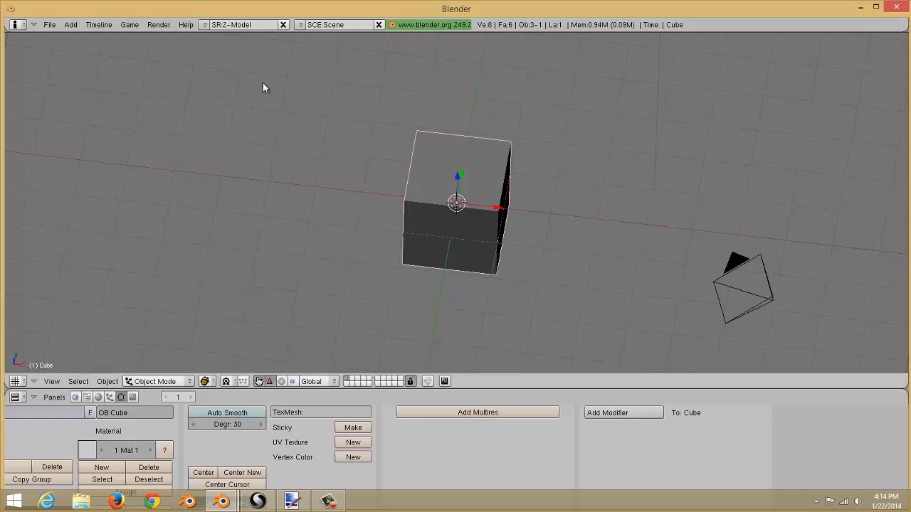
key(a)
key(a)
key(x)
key(Return)
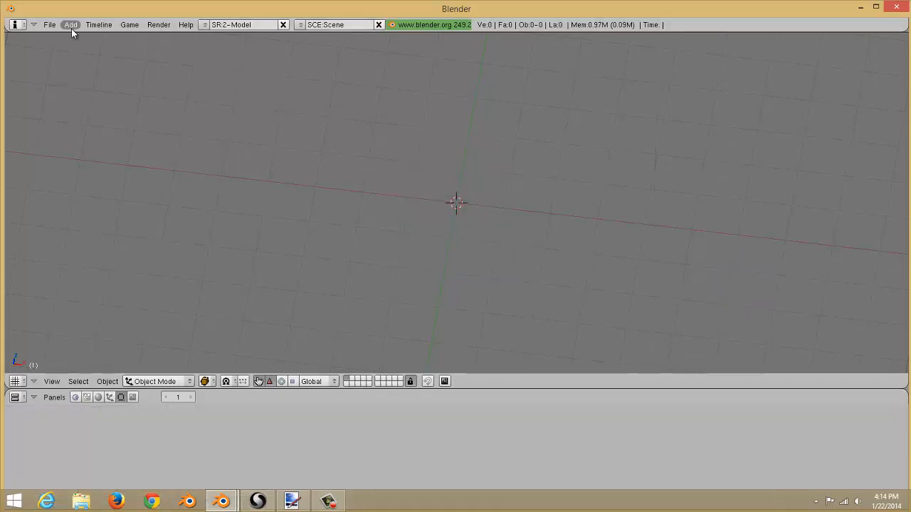
Import the Wavefront OBJ file 1212121.obj from the Desktop with the default import options.
click(50, 25)
mouse_move(85, 221)
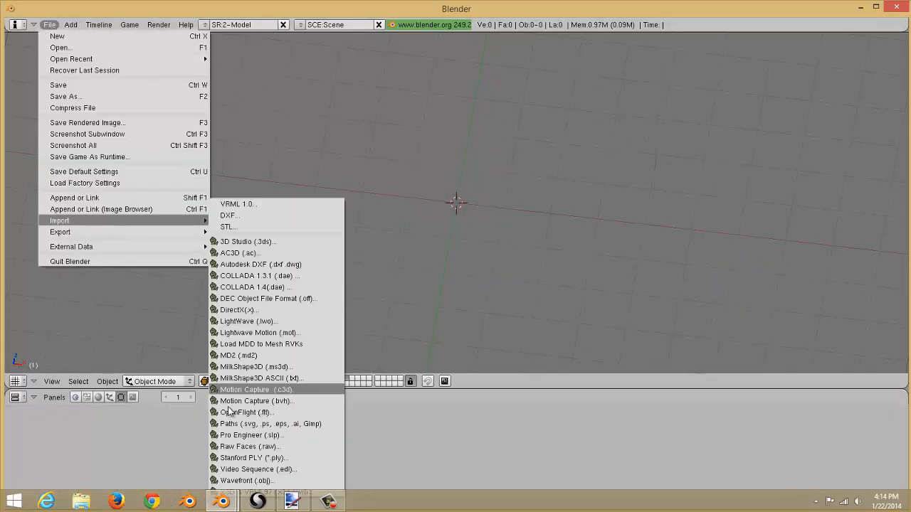
click(235, 480)
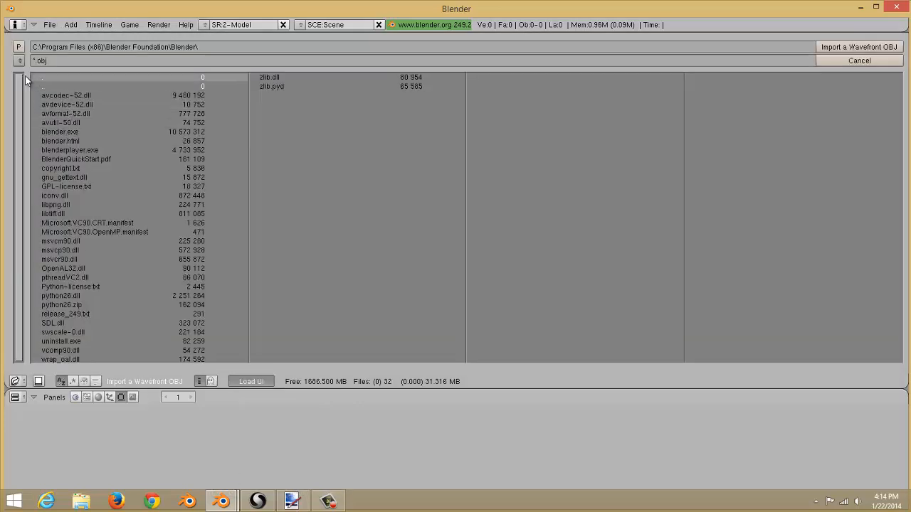
click(19, 60)
click(97, 148)
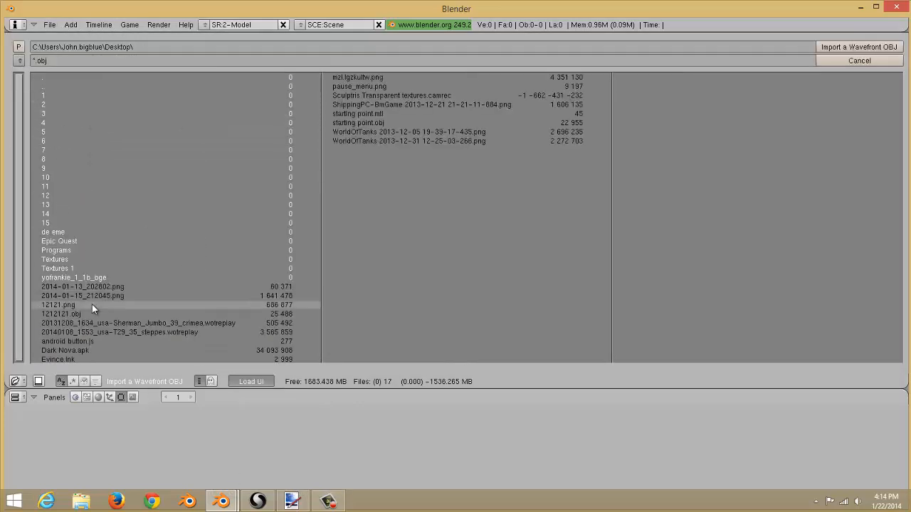
click(122, 311)
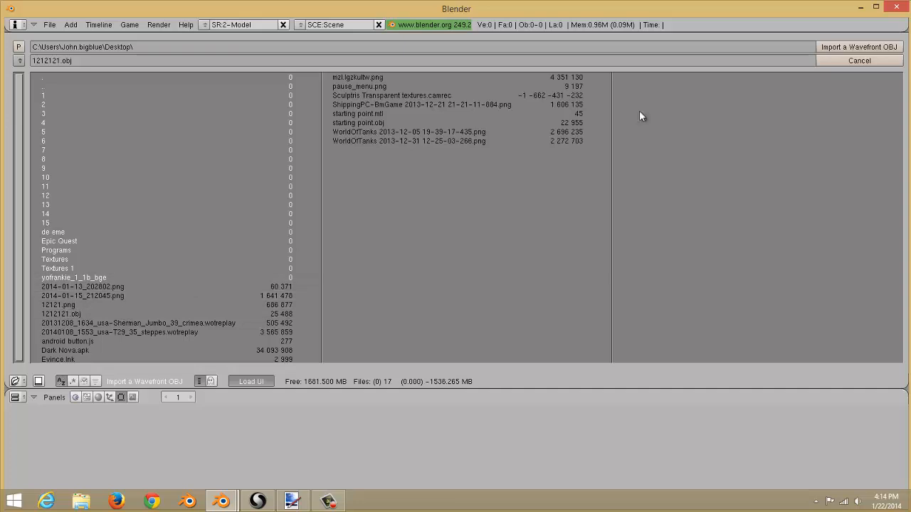
click(827, 47)
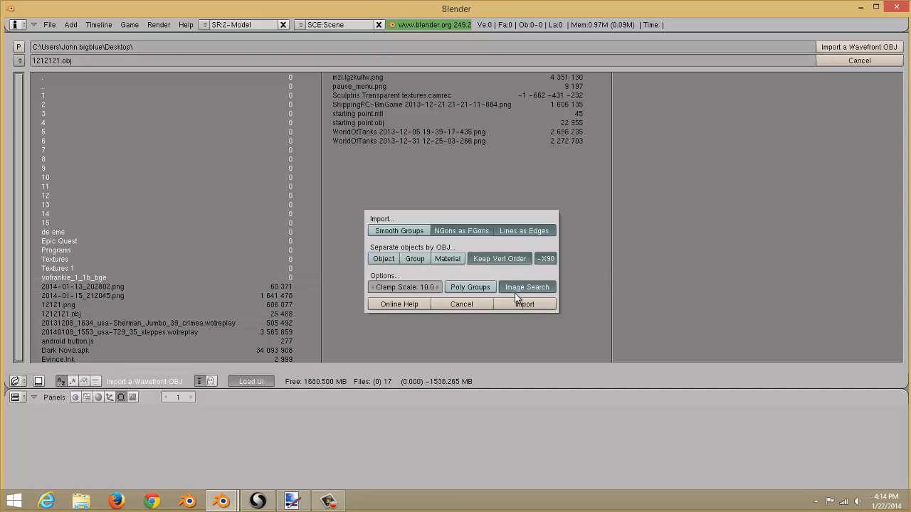
click(525, 304)
scroll(488, 187, up, 4)
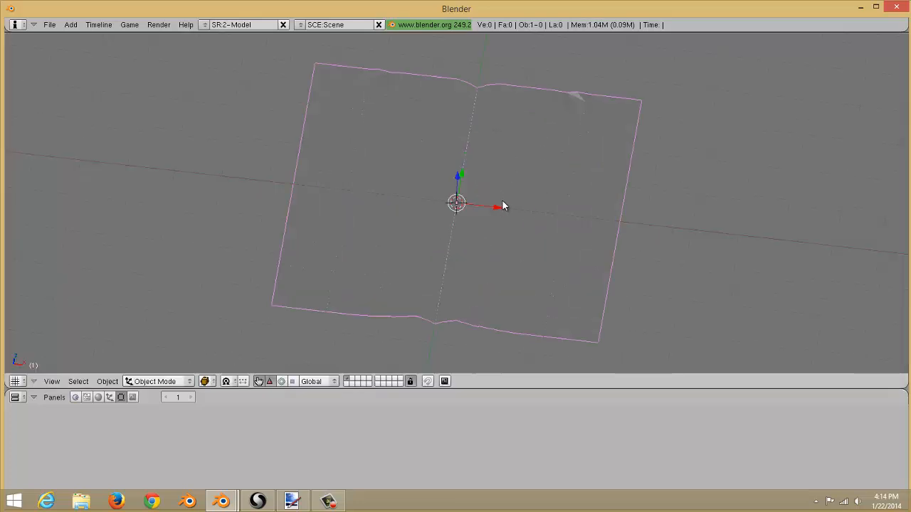
Enter Edit Mode on the imported mesh and split the 3D view into two side-by-side areas.
key(Tab)
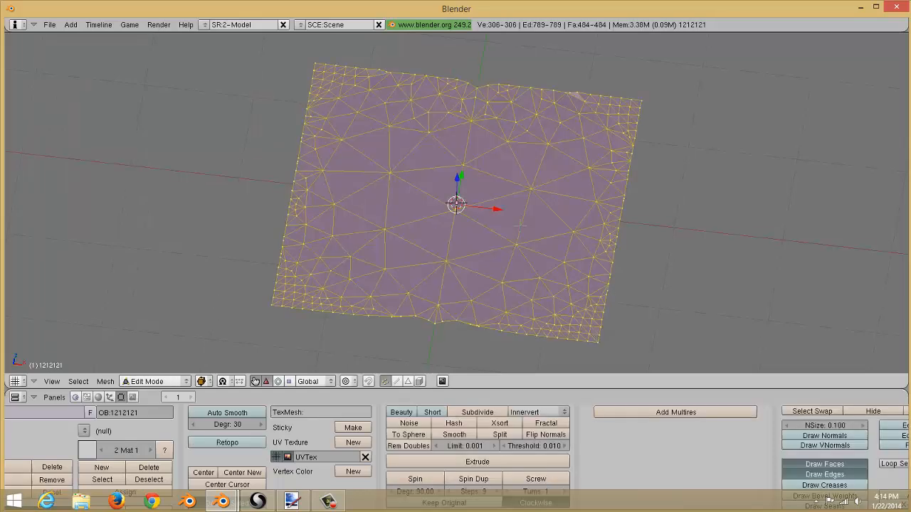
right_click(535, 389)
click(535, 384)
click(535, 382)
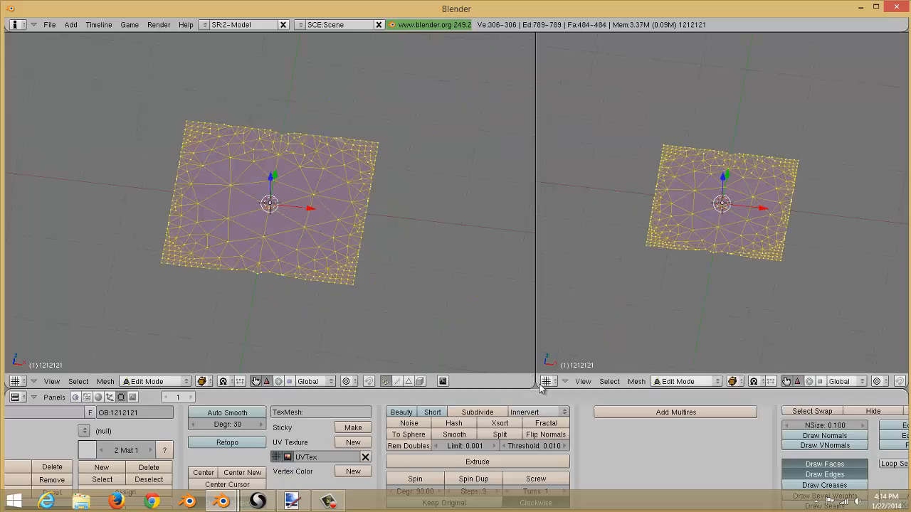
Change the right-hand area into the UV/Image Editor showing the mesh's UV layout.
click(546, 381)
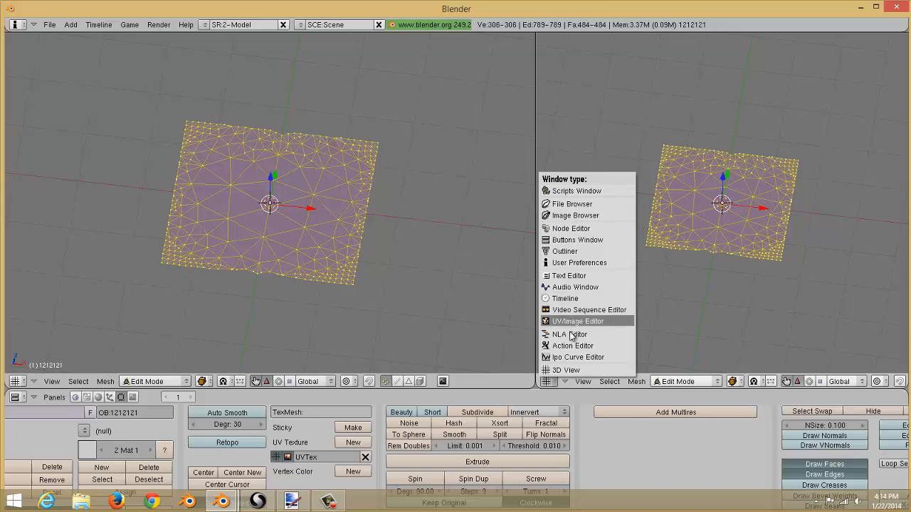
right_click(535, 173)
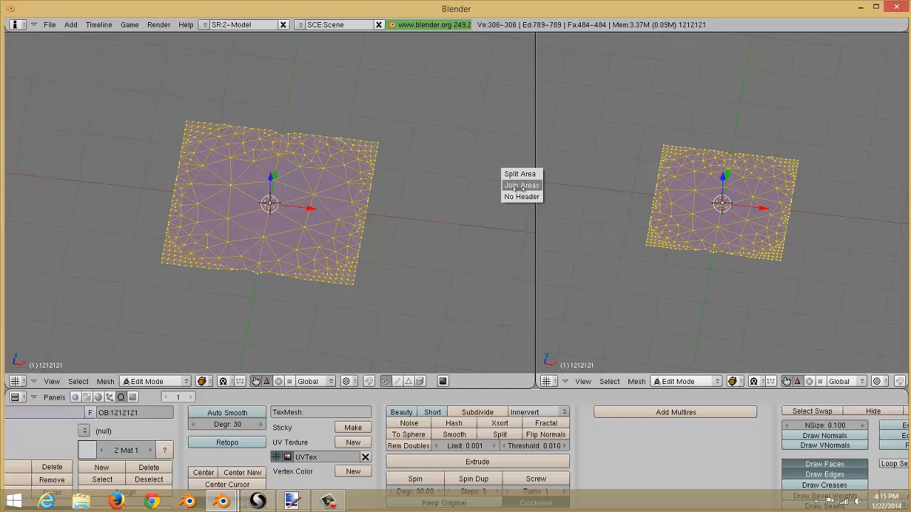
click(557, 382)
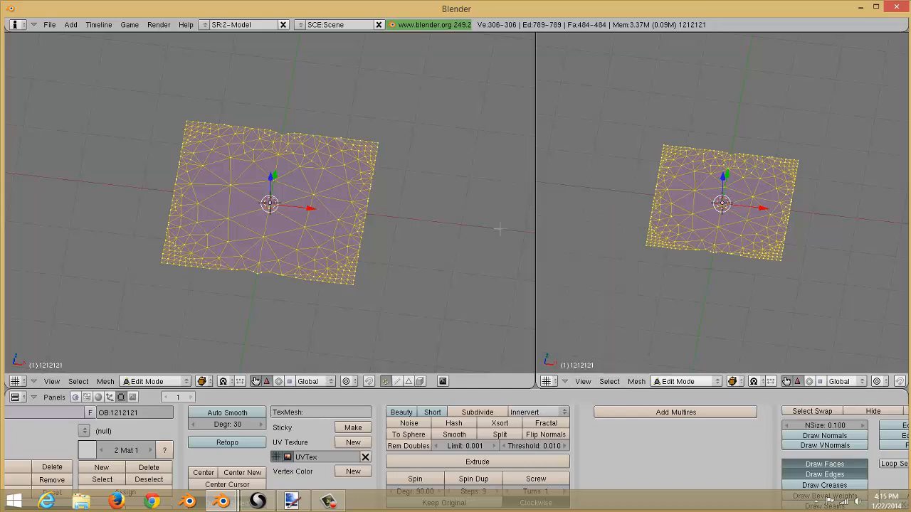
click(555, 382)
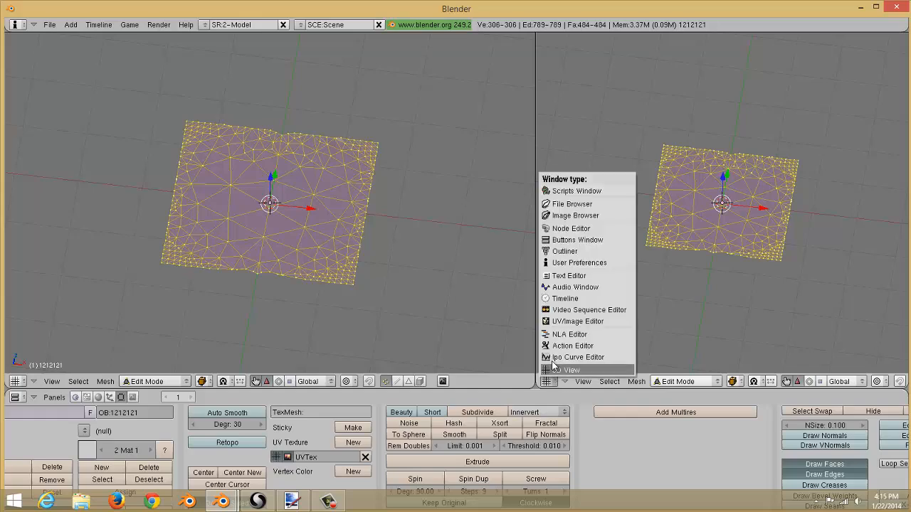
click(552, 322)
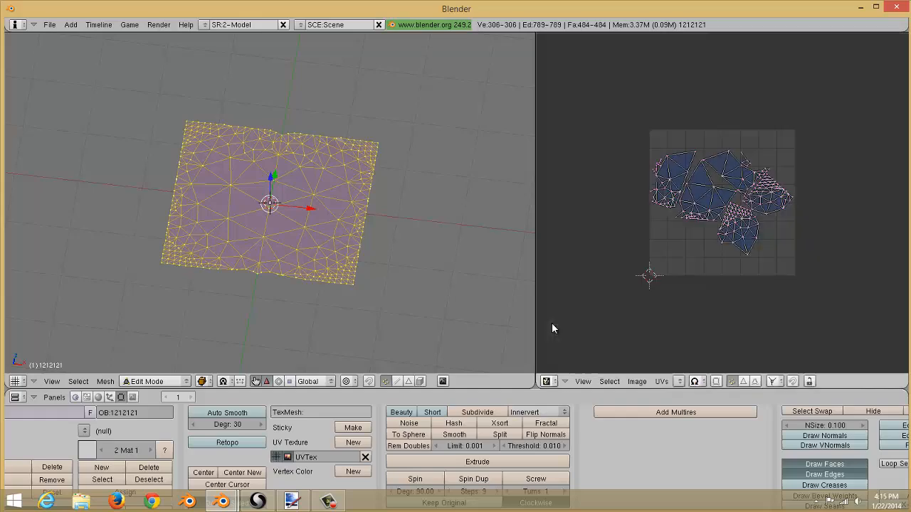
scroll(698, 335, up, 4)
scroll(696, 331, down, 6)
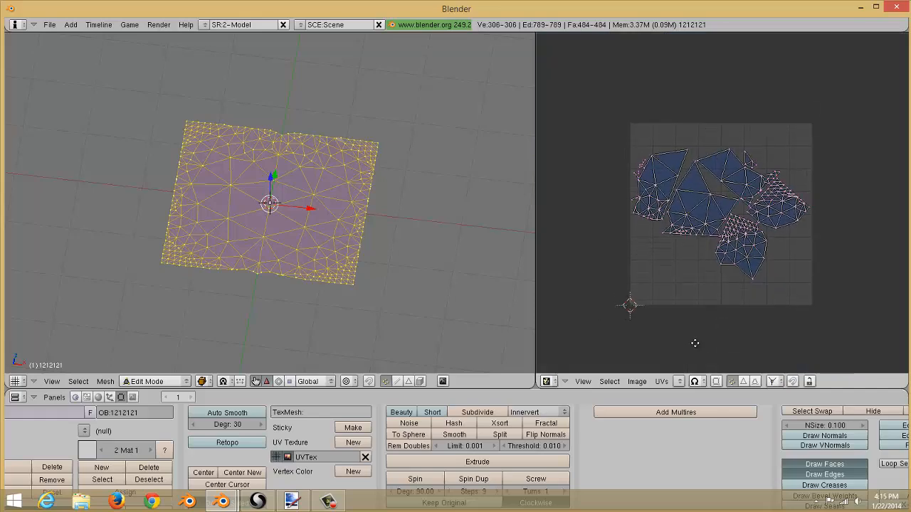
scroll(692, 342, up, 6)
scroll(687, 320, down, 3)
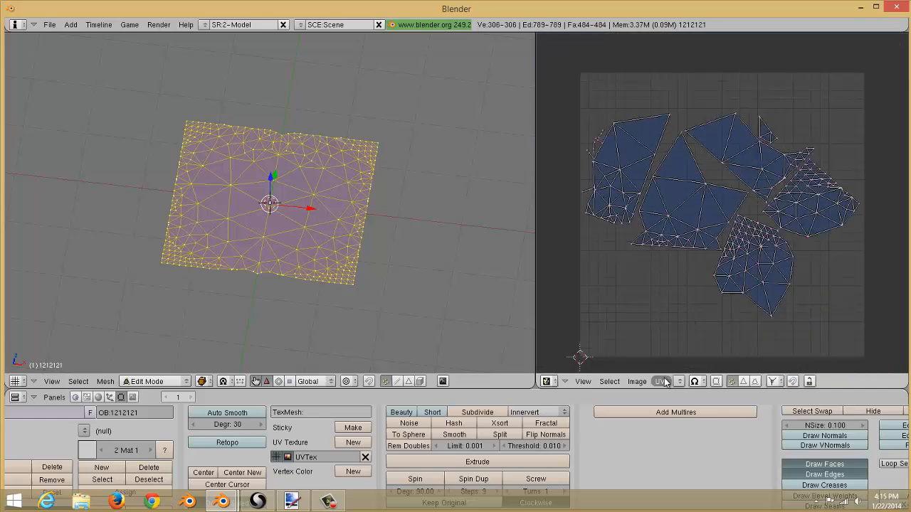
Open the texture image 12121.png from the Desktop in the UV/Image Editor.
click(639, 382)
click(637, 381)
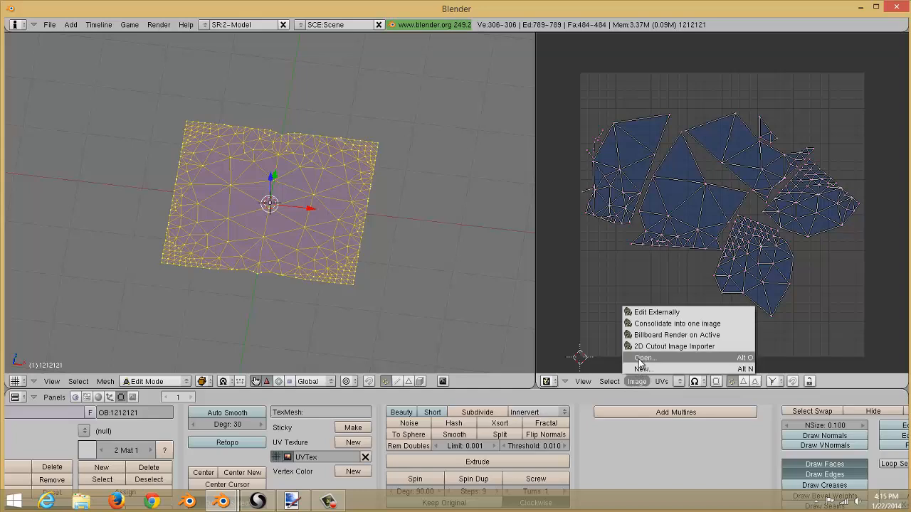
click(644, 358)
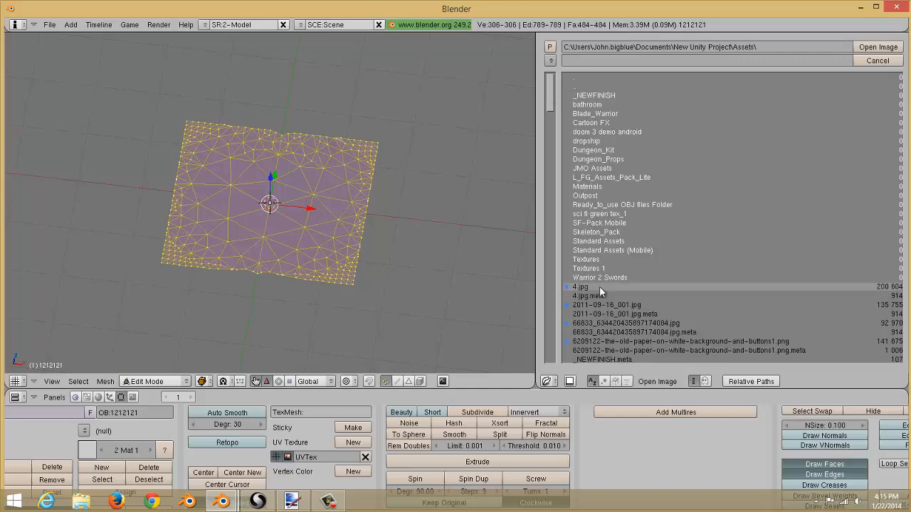
click(550, 61)
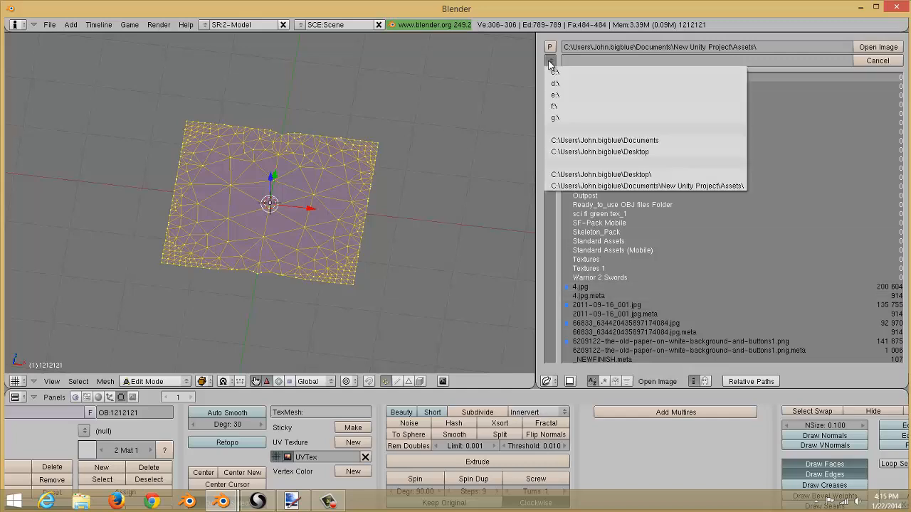
click(599, 152)
click(618, 306)
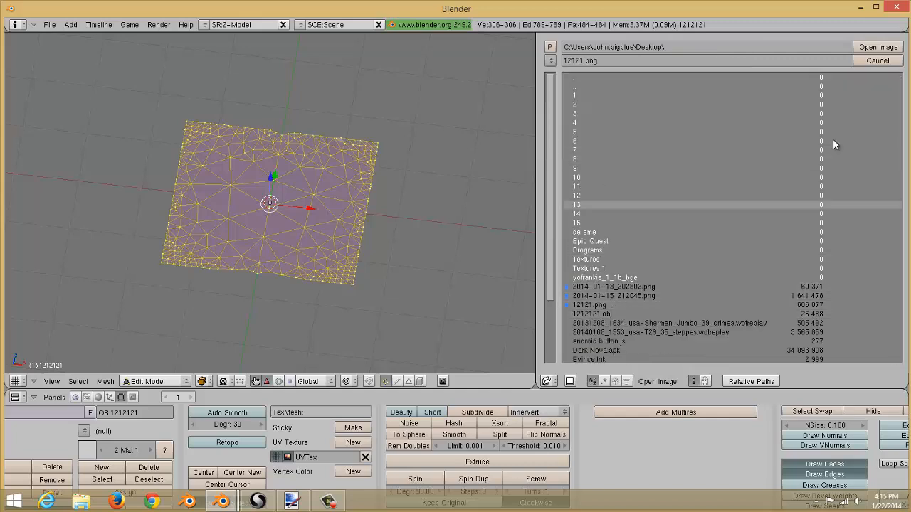
click(878, 47)
scroll(761, 139, down, 2)
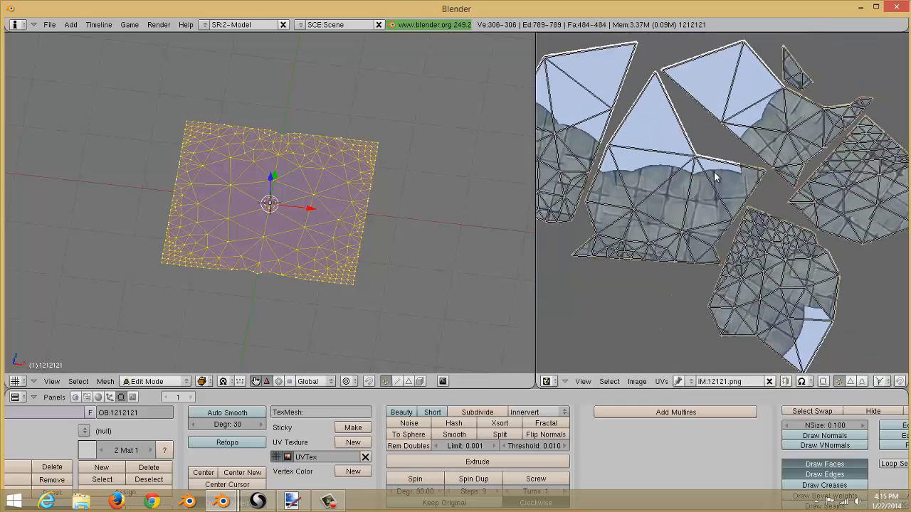
middle_drag(655, 175, 654, 197)
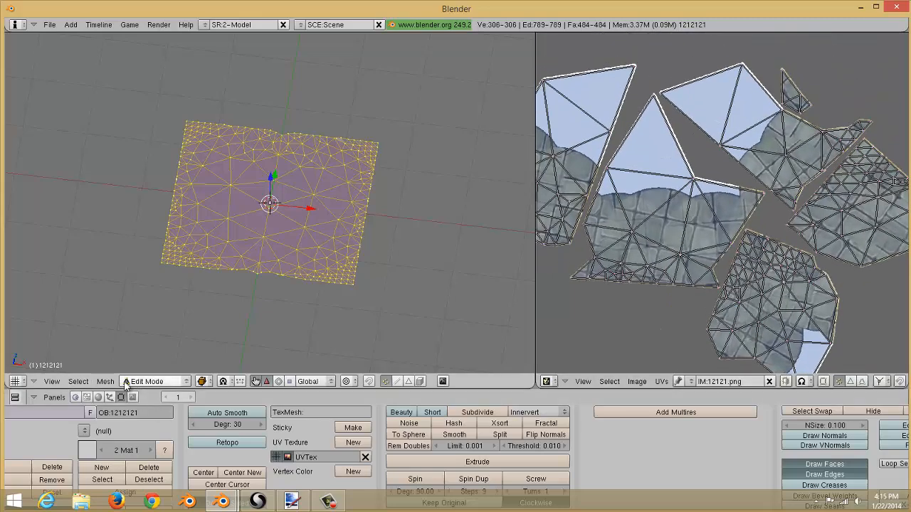
Set the 3D view's draw type to Textured to display the stone texture on the plane.
click(202, 381)
click(221, 334)
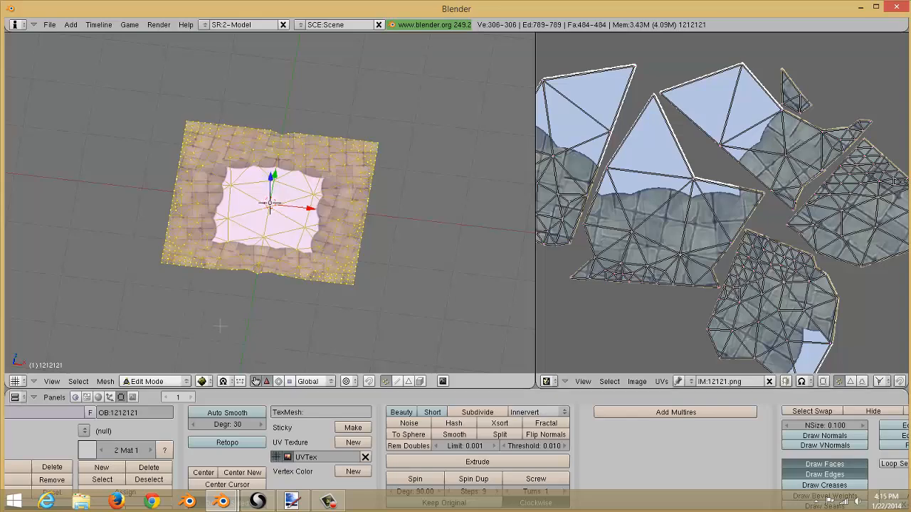
scroll(234, 308, up, 4)
middle_drag(237, 294, 207, 294)
scroll(207, 297, up, 4)
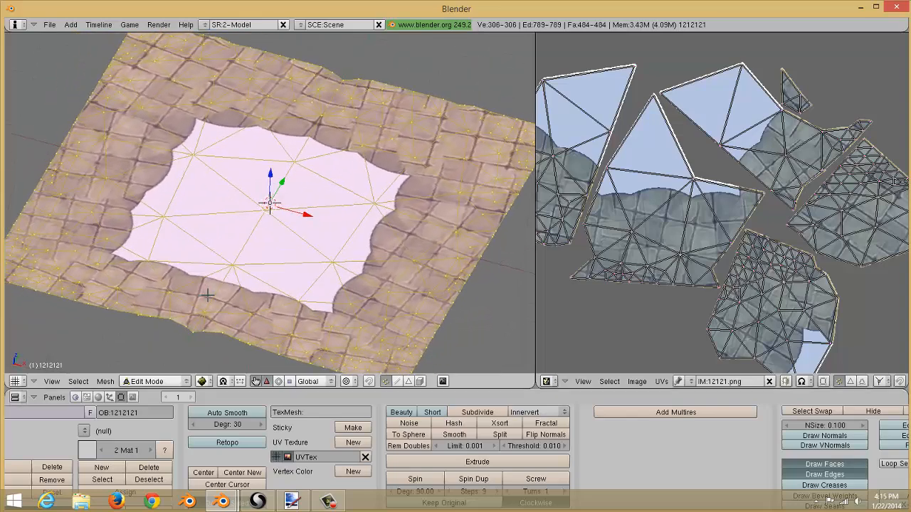
Inspect the textured plane in Object Mode and again in Edit Mode.
key(Tab)
scroll(302, 258, down, 4)
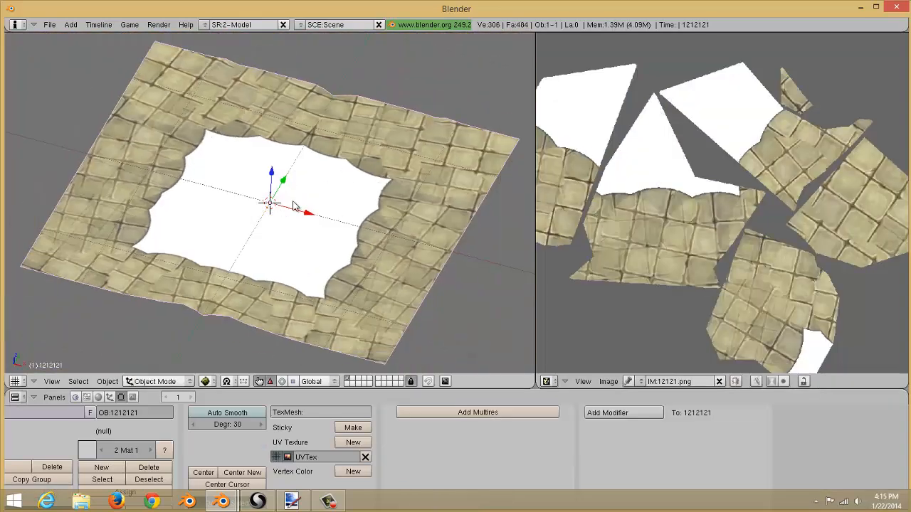
key(Tab)
scroll(301, 198, up, 3)
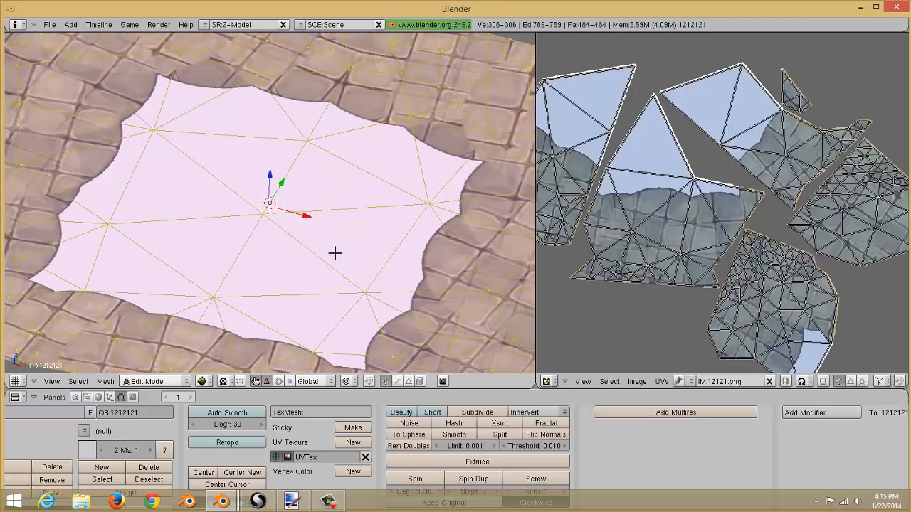
scroll(336, 251, down, 5)
scroll(337, 249, up, 6)
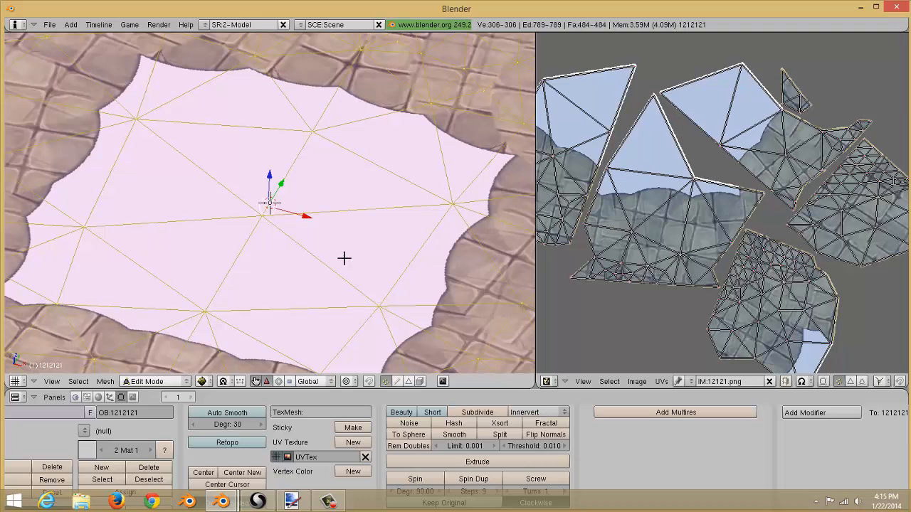
Switch to face selection, open the Texture Face settings, and set the selected faces' blending to Alpha.
click(408, 381)
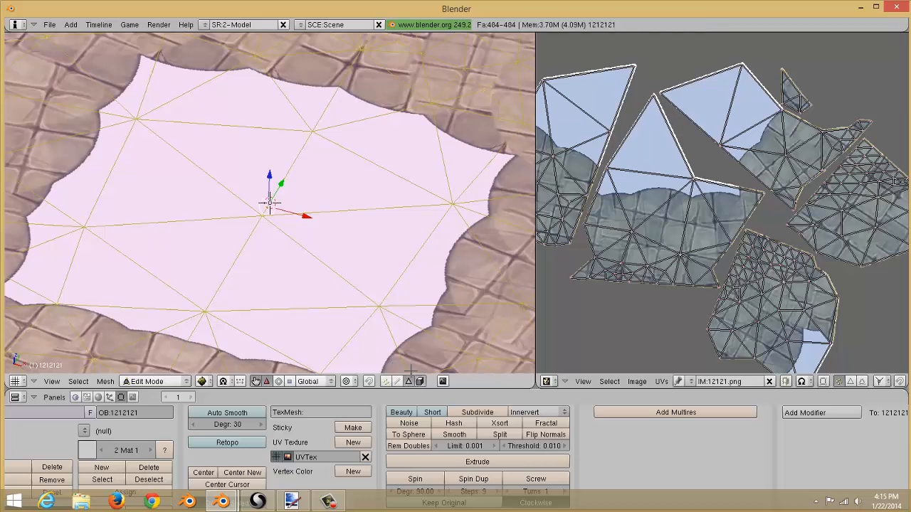
right_click(634, 418)
click(692, 450)
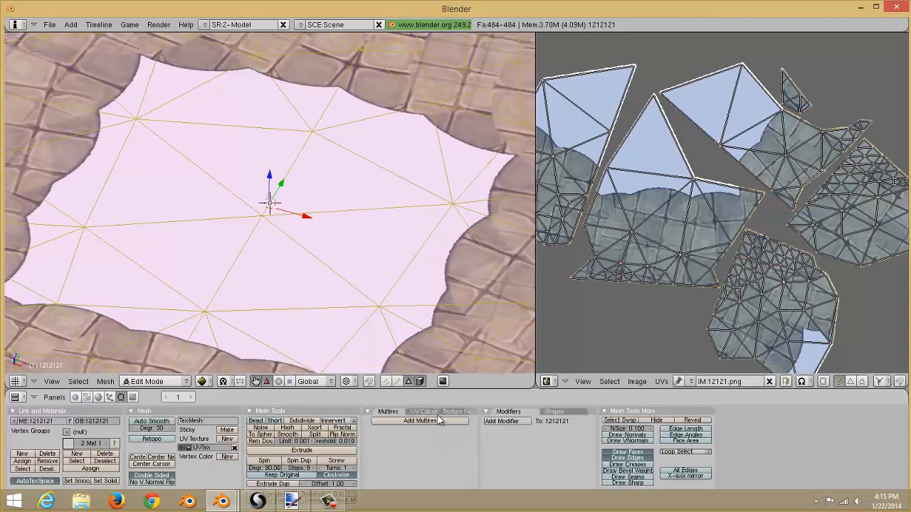
click(454, 412)
click(420, 470)
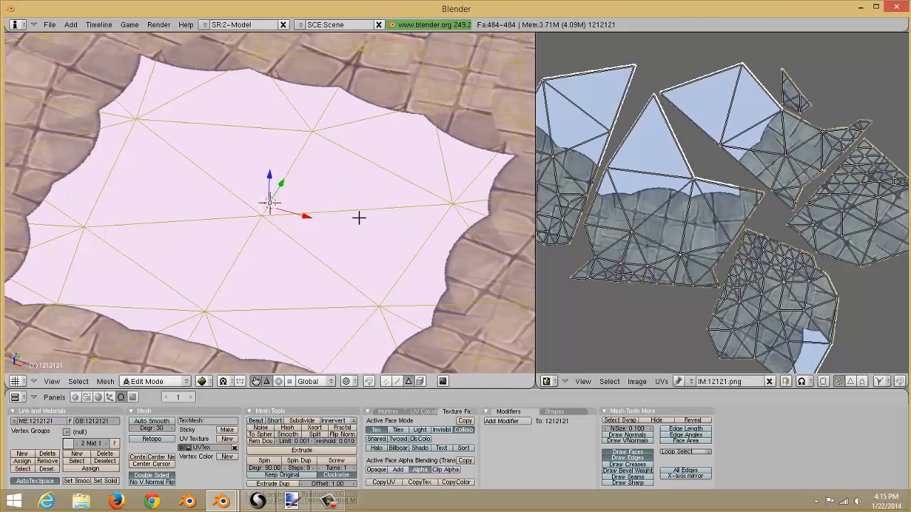
Select a white face in the plane's centre and set its alpha blending to Alpha.
scroll(358, 218, down, 2)
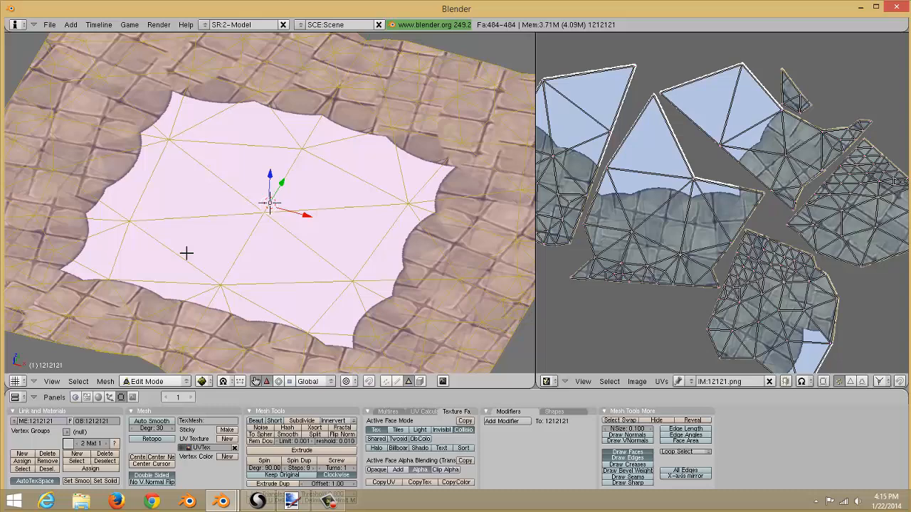
click(409, 383)
right_click(328, 222)
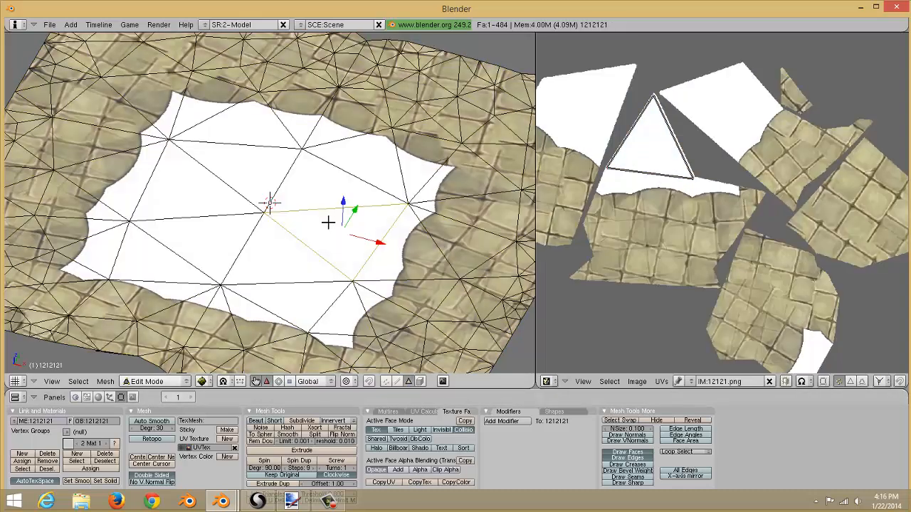
click(414, 471)
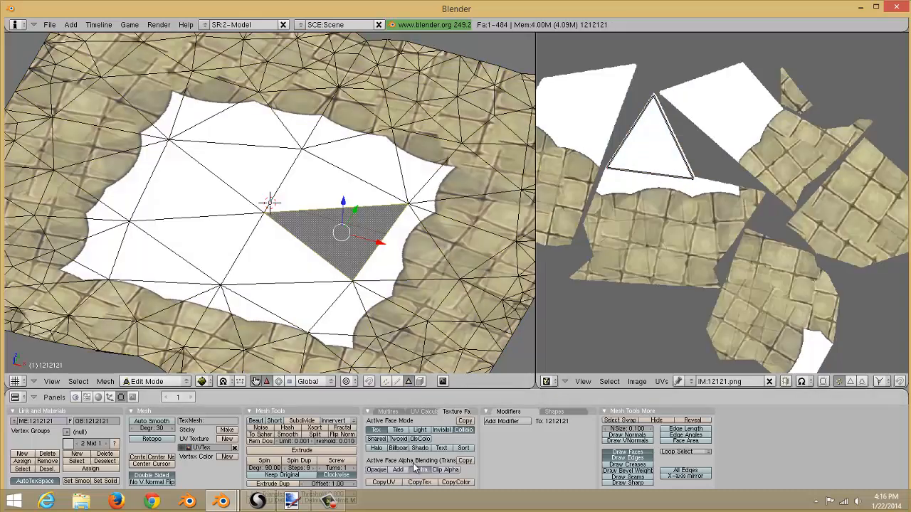
Set alpha blending to Alpha for the remaining central white face and two white faces along the hole's upper edge.
right_click(291, 271)
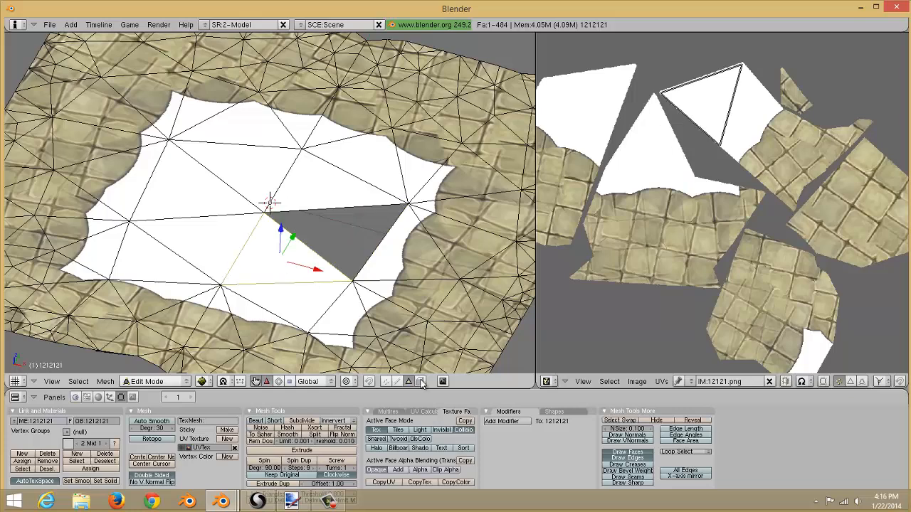
click(419, 470)
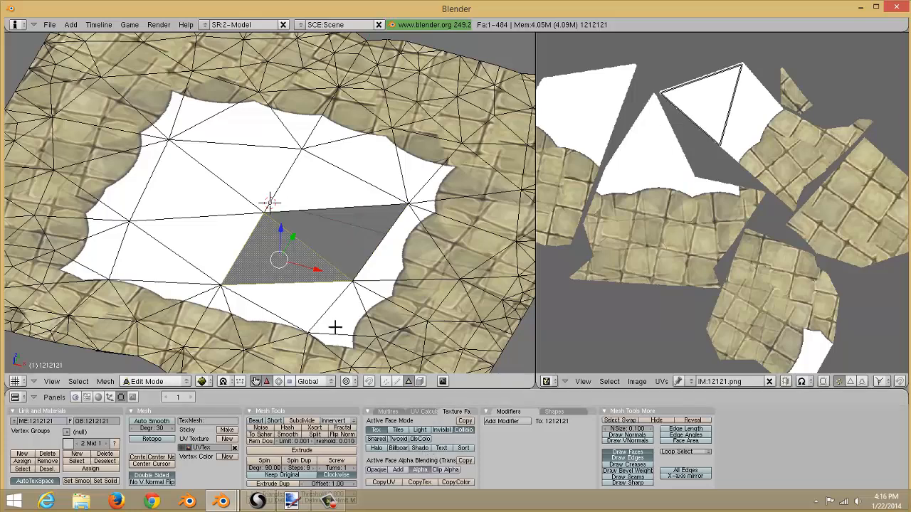
right_click(321, 127)
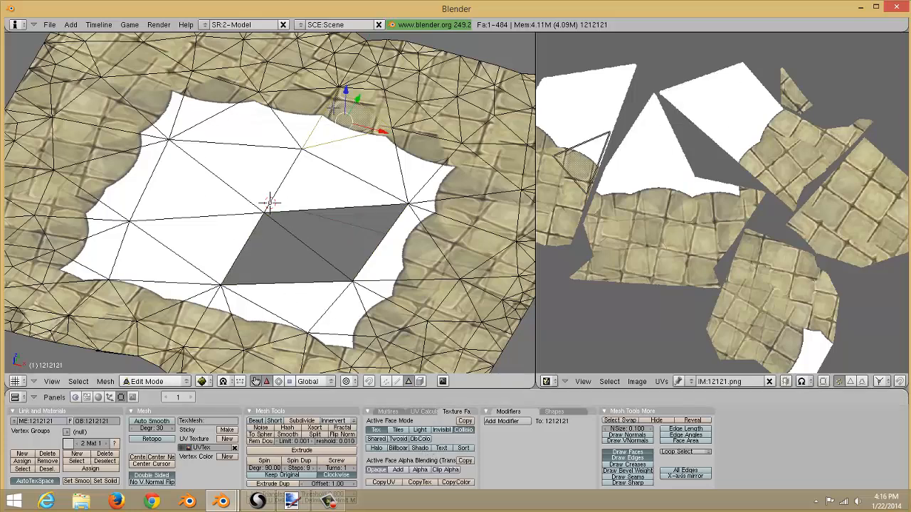
click(419, 470)
right_click(296, 128)
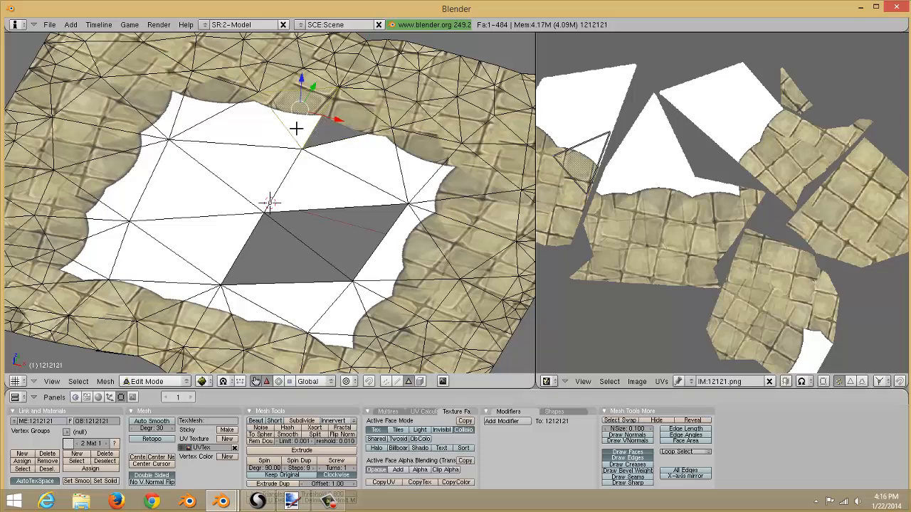
click(420, 470)
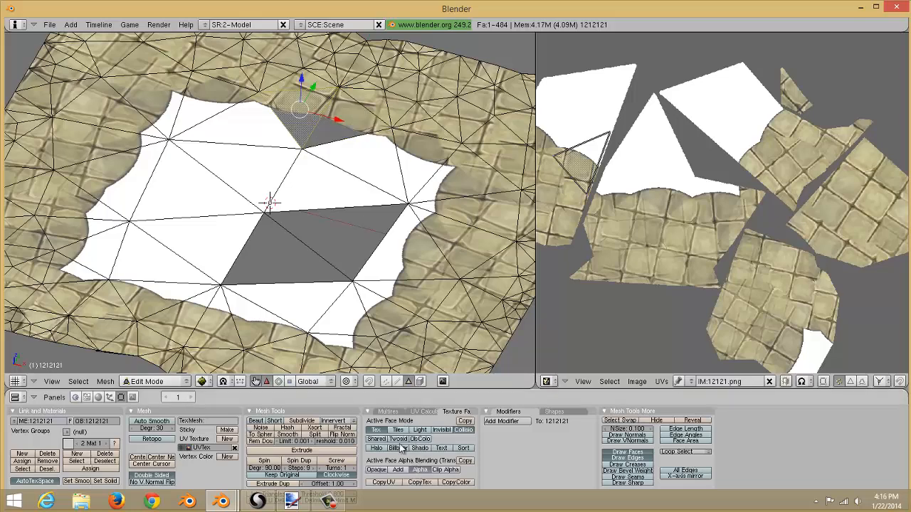
Set alpha blending to Alpha for each white face at the hole's upper-left border, one face at a time.
right_click(238, 118)
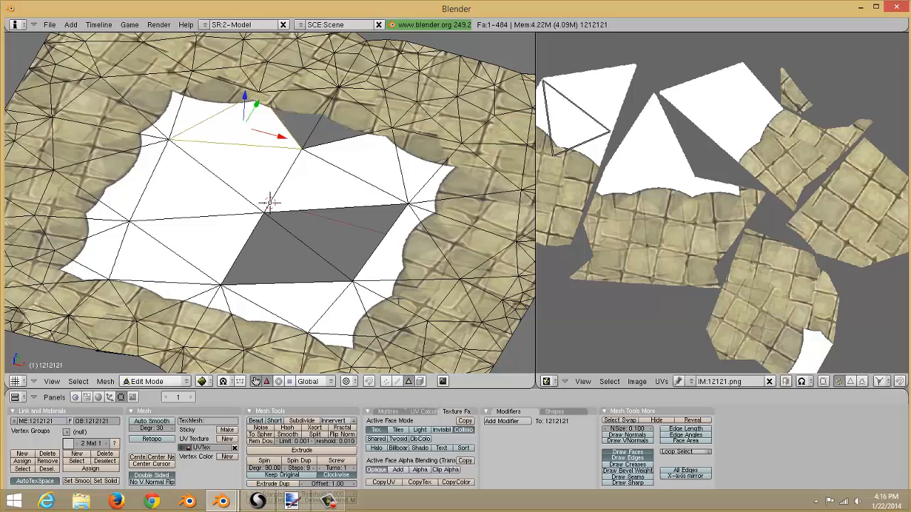
click(412, 471)
right_click(192, 108)
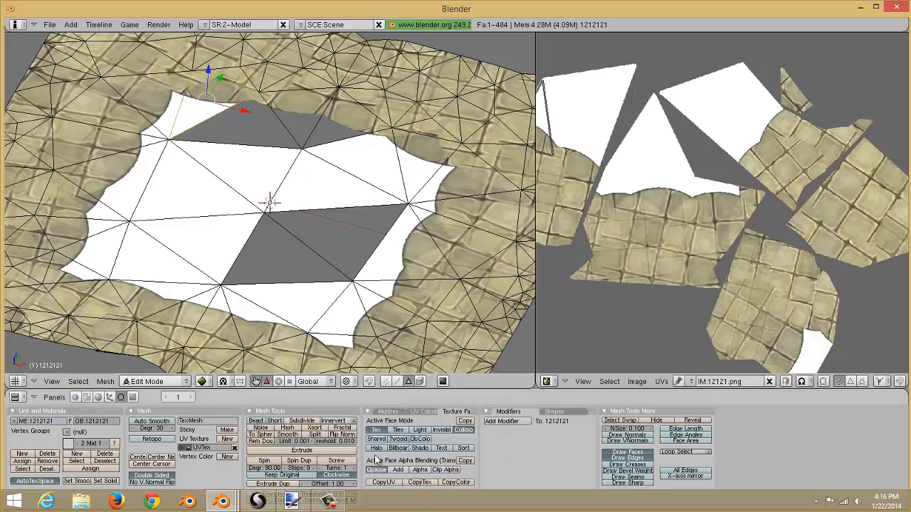
click(418, 471)
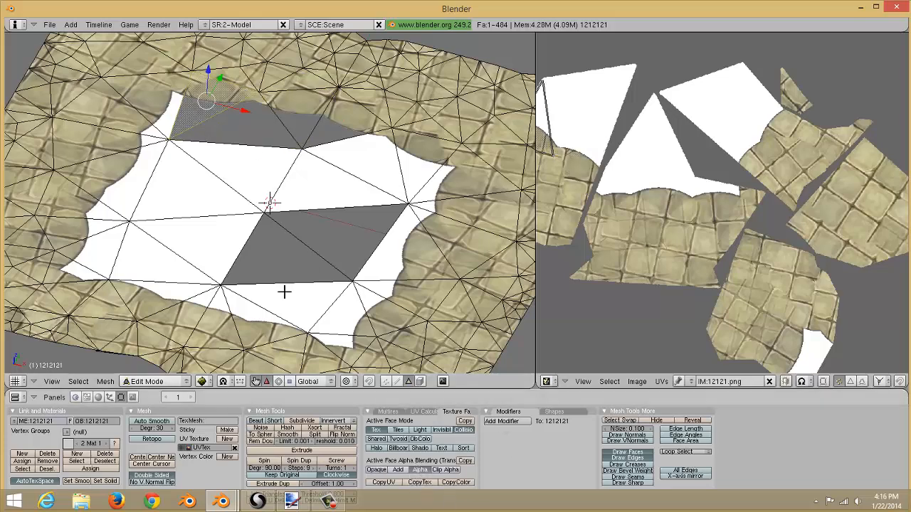
right_click(165, 118)
click(419, 469)
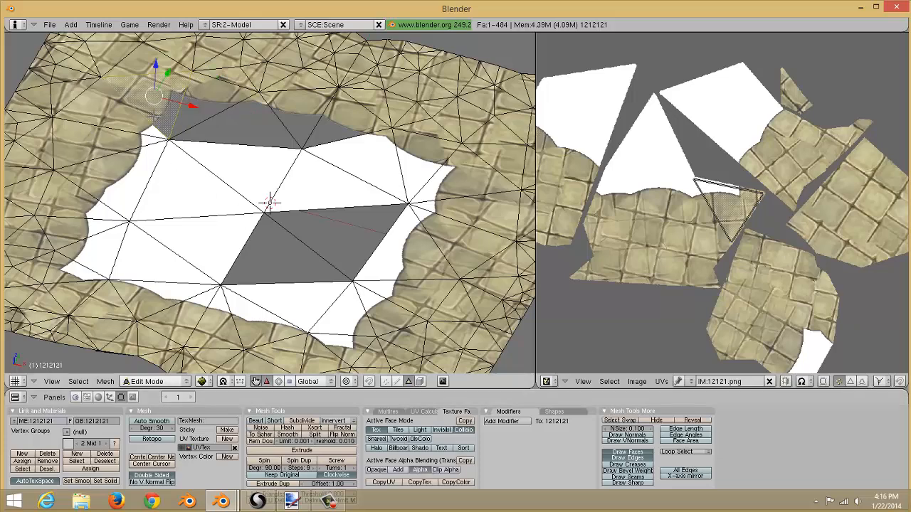
Set alpha blending to Alpha for the white faces on the hole's left side and its upper centre.
right_click(207, 202)
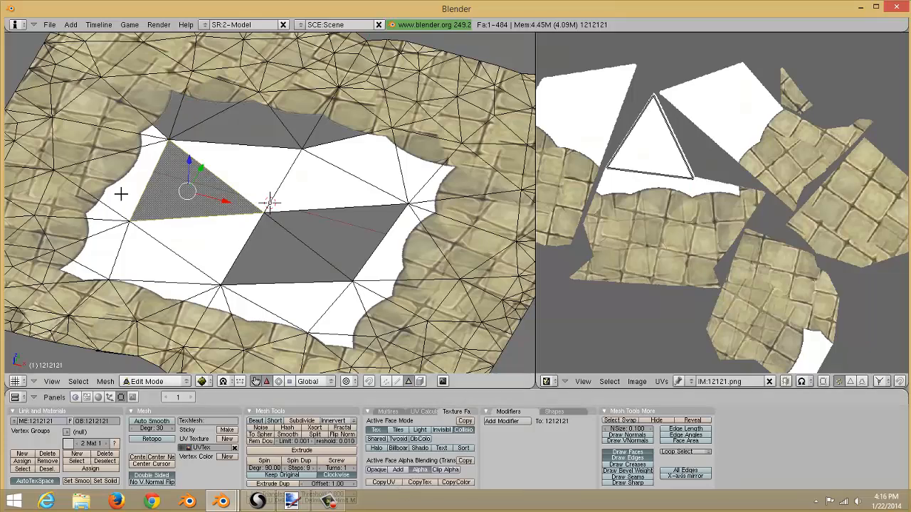
right_click(234, 153)
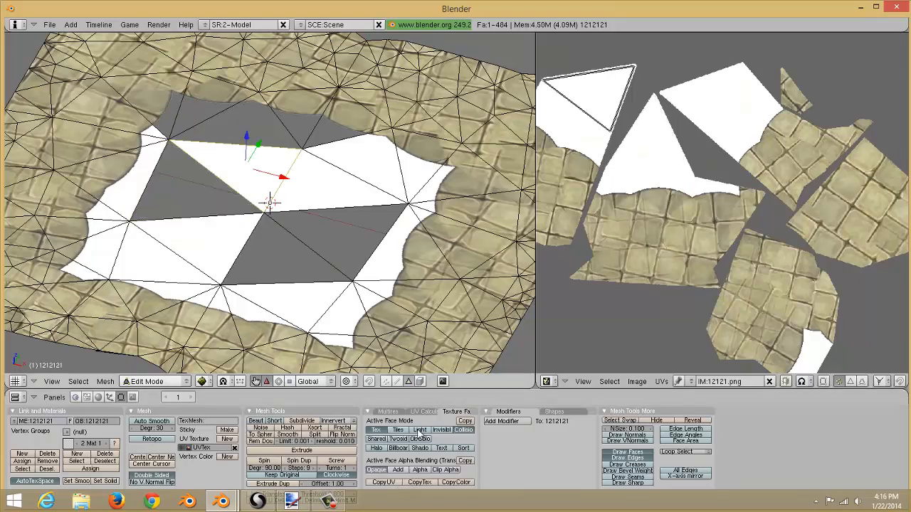
click(419, 471)
right_click(330, 199)
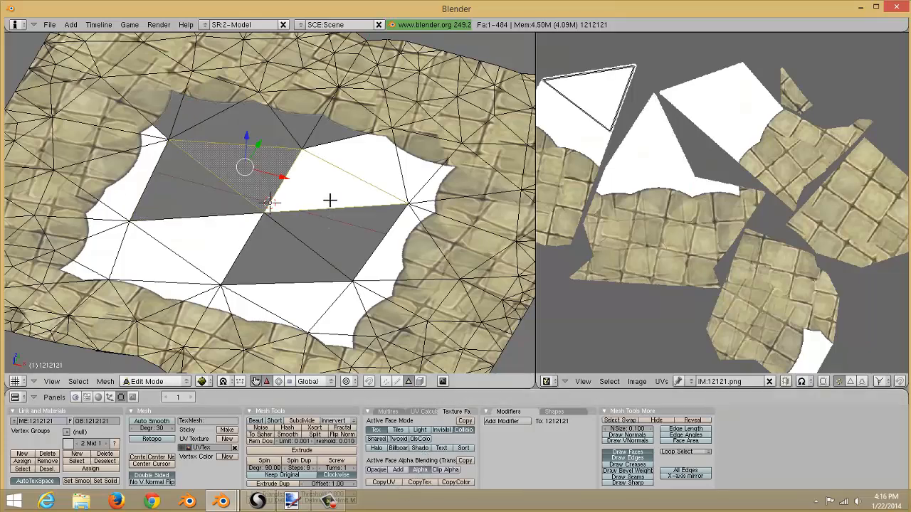
click(419, 470)
right_click(375, 172)
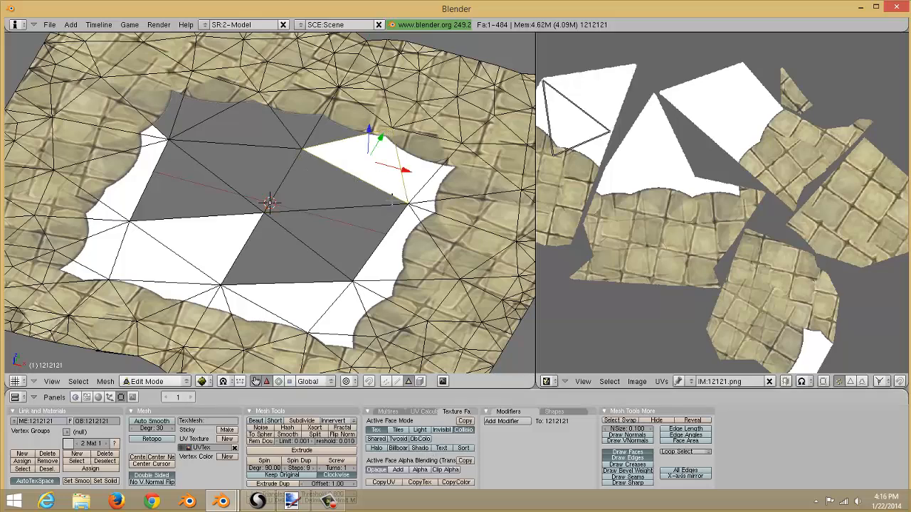
click(420, 470)
Set alpha blending to Alpha for the white faces along the hole's upper-right and right border.
right_click(410, 173)
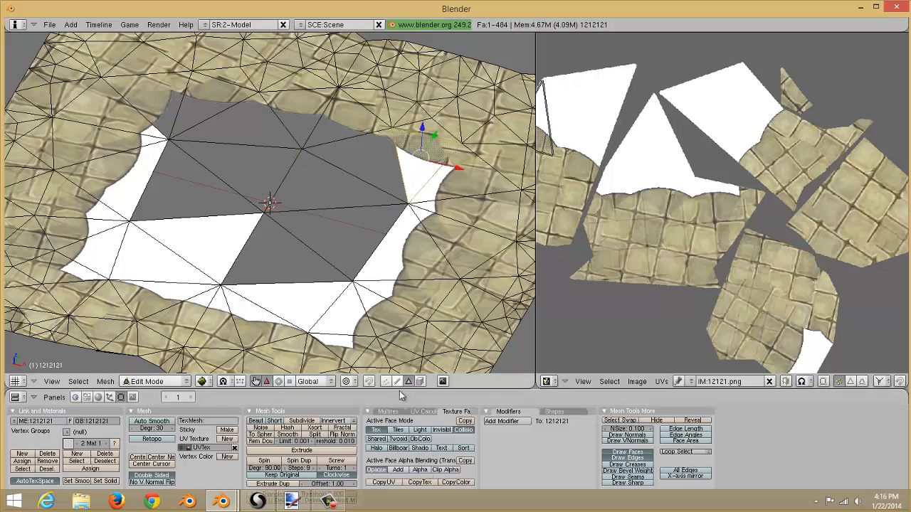
click(420, 470)
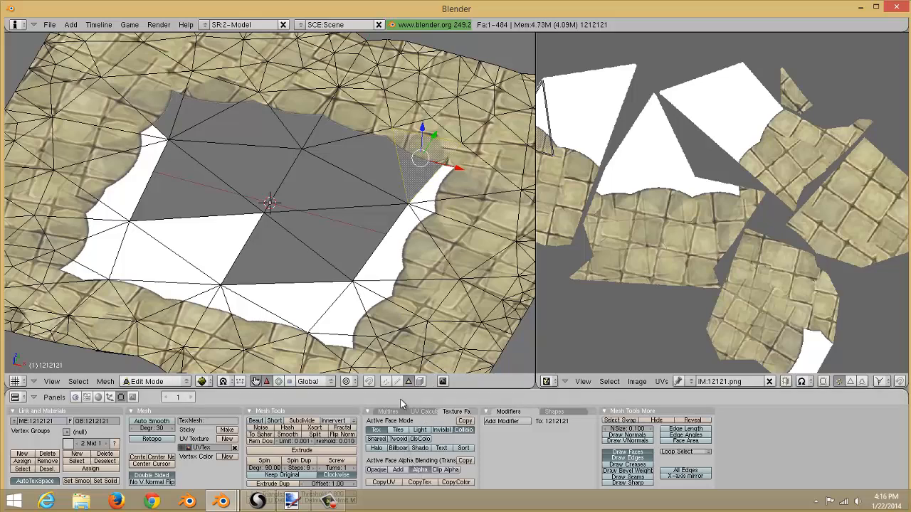
right_click(435, 184)
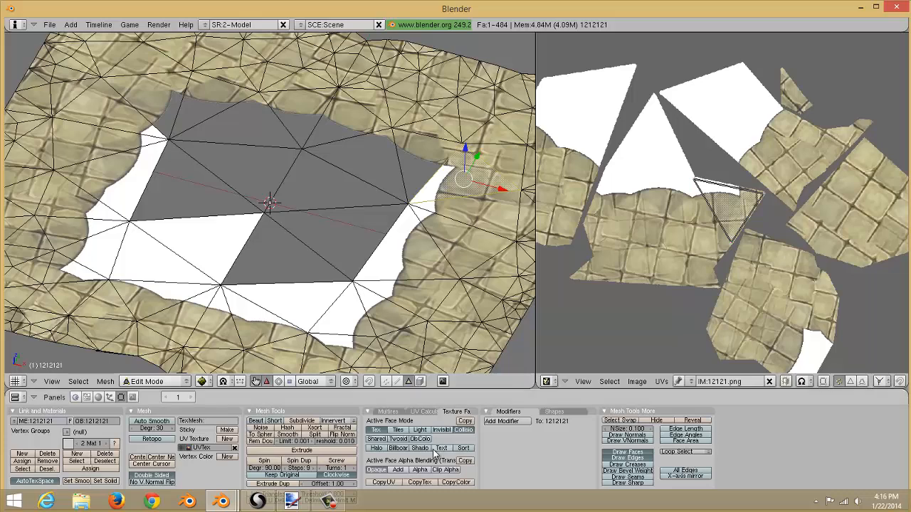
click(420, 469)
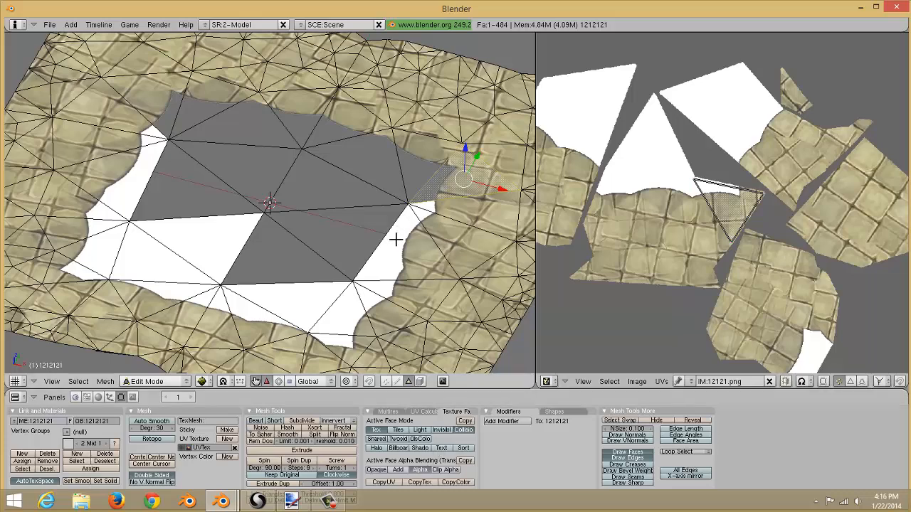
right_click(395, 239)
click(418, 470)
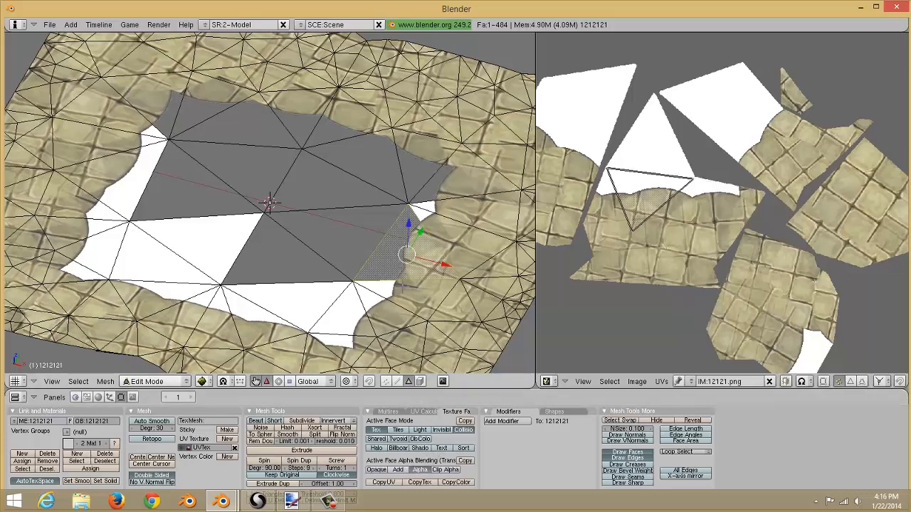
Set alpha blending to Alpha for the narrow white face on the right edge and a lower white face.
right_click(459, 225)
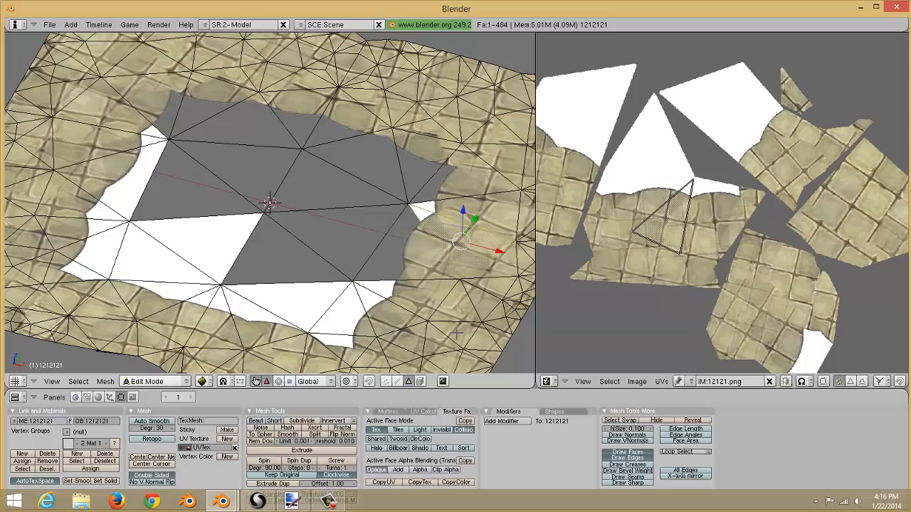
right_click(454, 207)
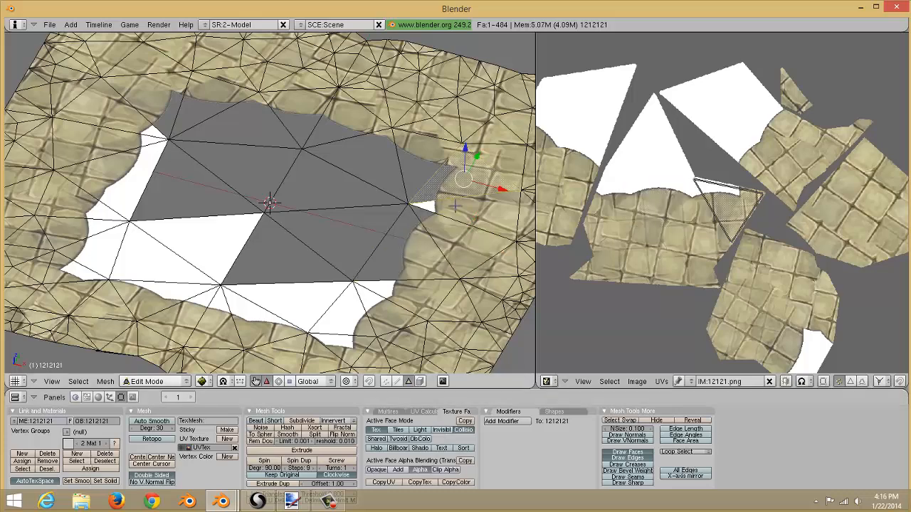
right_click(481, 205)
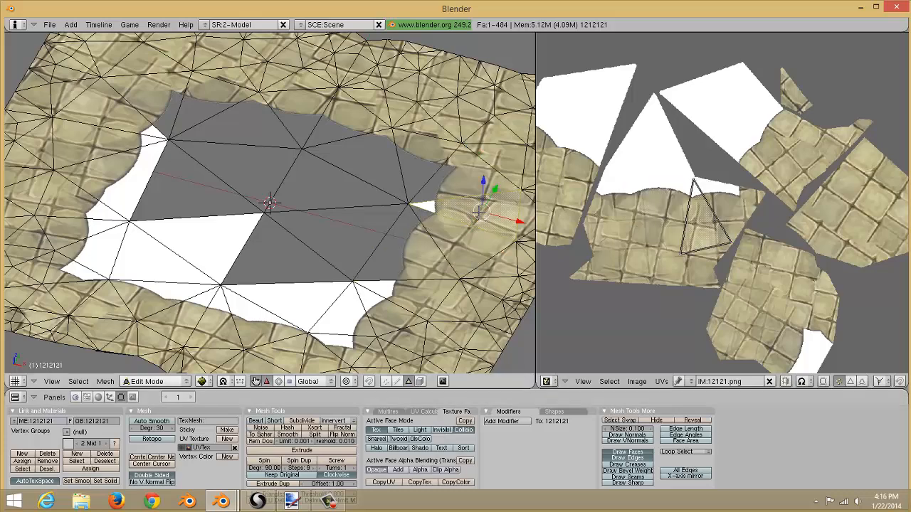
click(423, 470)
right_click(346, 321)
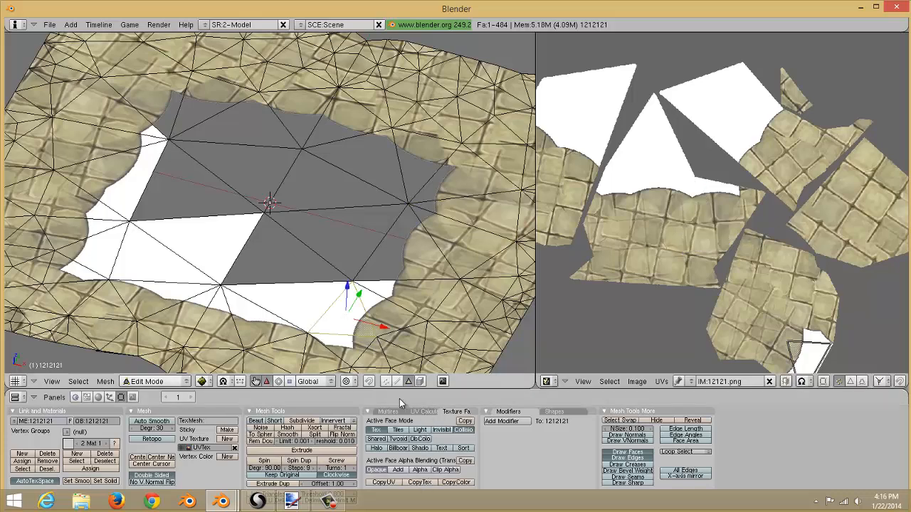
click(423, 470)
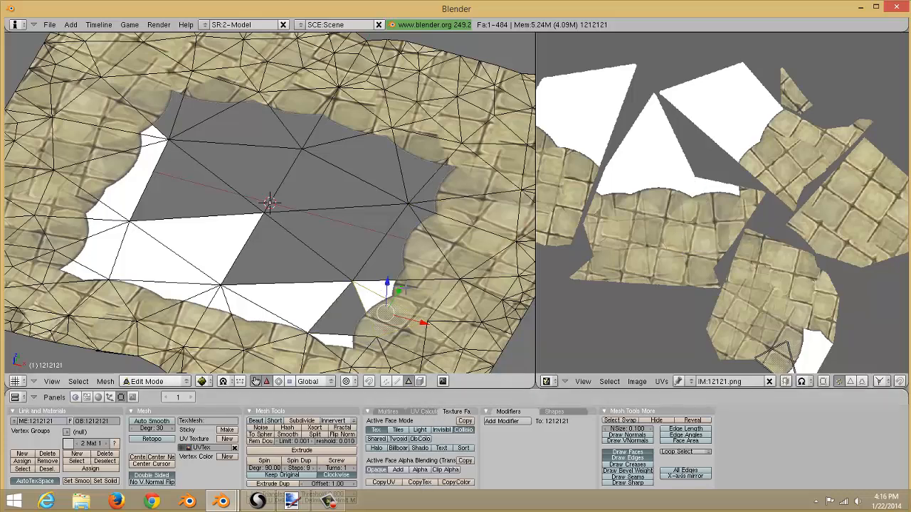
Set alpha blending to Alpha for the white faces along the hole's lower border.
right_click(404, 289)
right_click(375, 297)
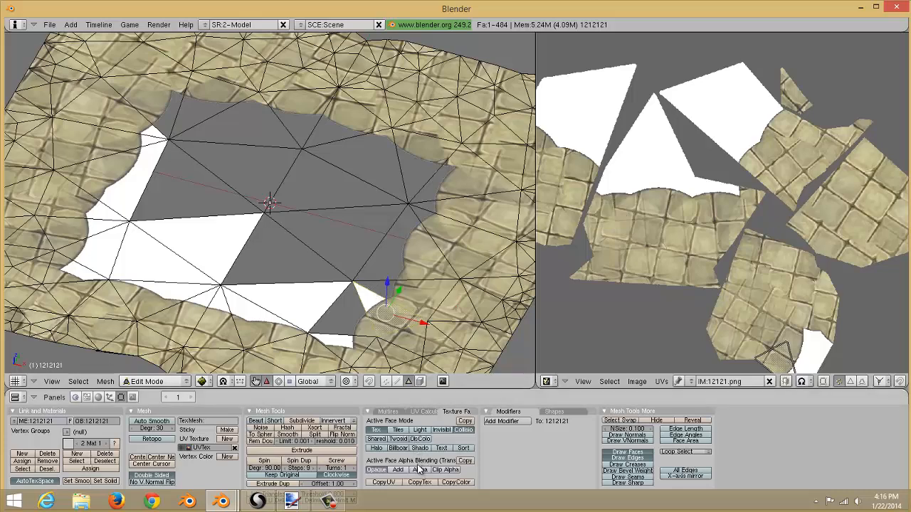
click(417, 469)
right_click(343, 342)
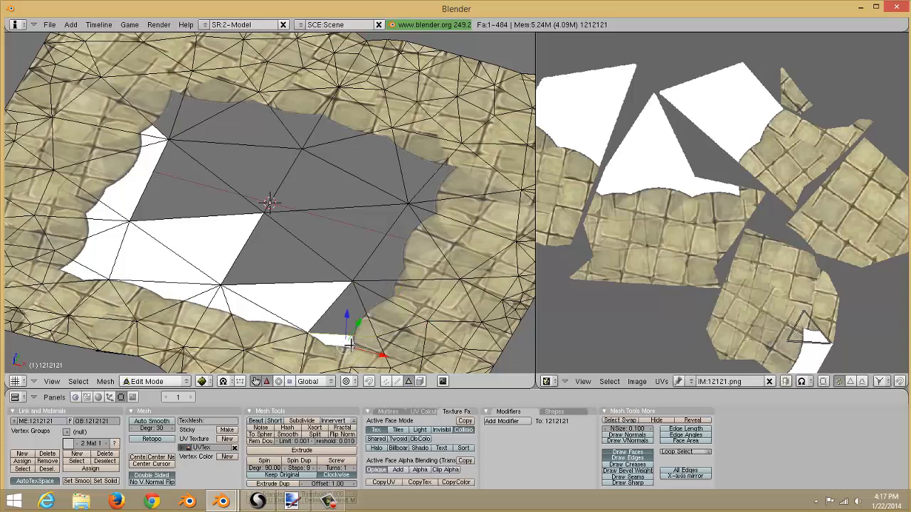
click(420, 471)
right_click(307, 287)
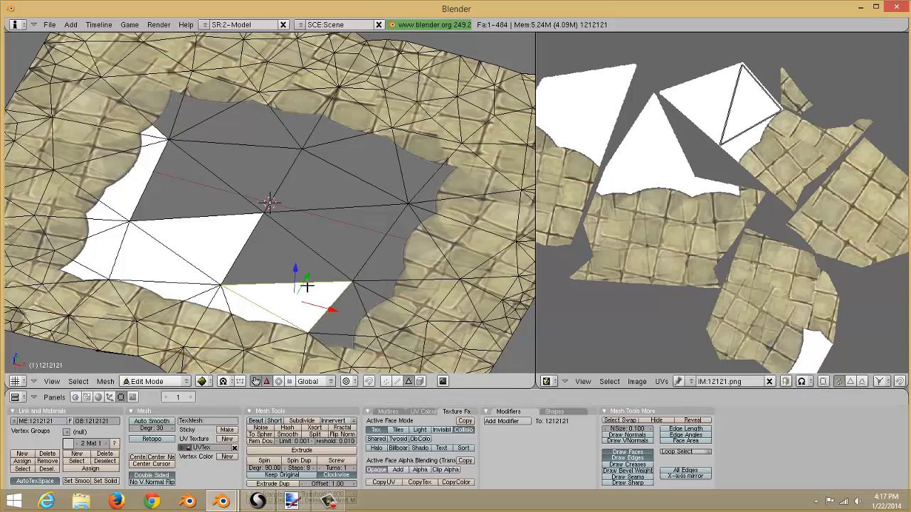
click(420, 470)
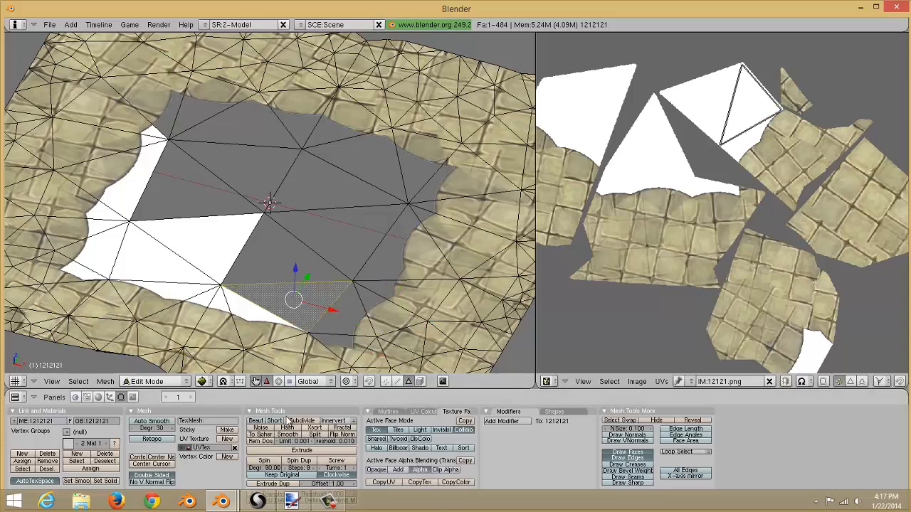
Set alpha blending to Alpha for the white faces at the hole's lower-left corner and left side.
right_click(256, 324)
click(420, 470)
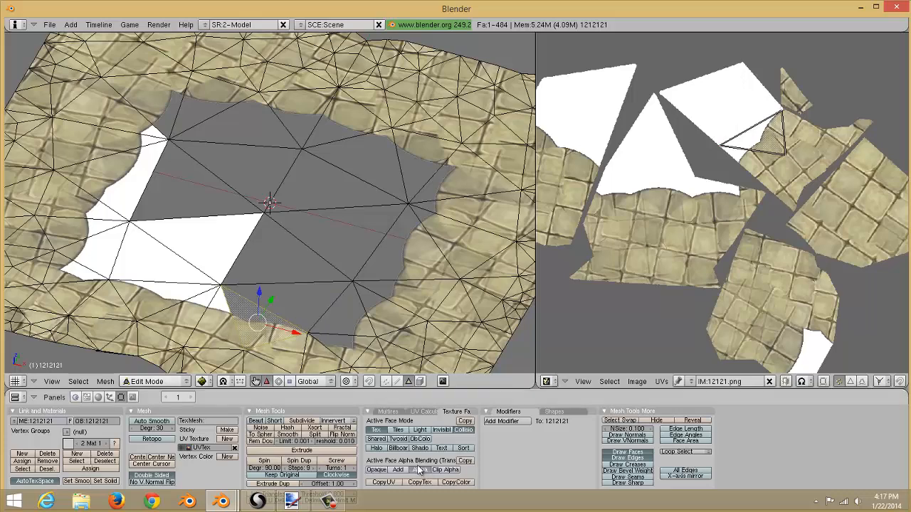
right_click(208, 320)
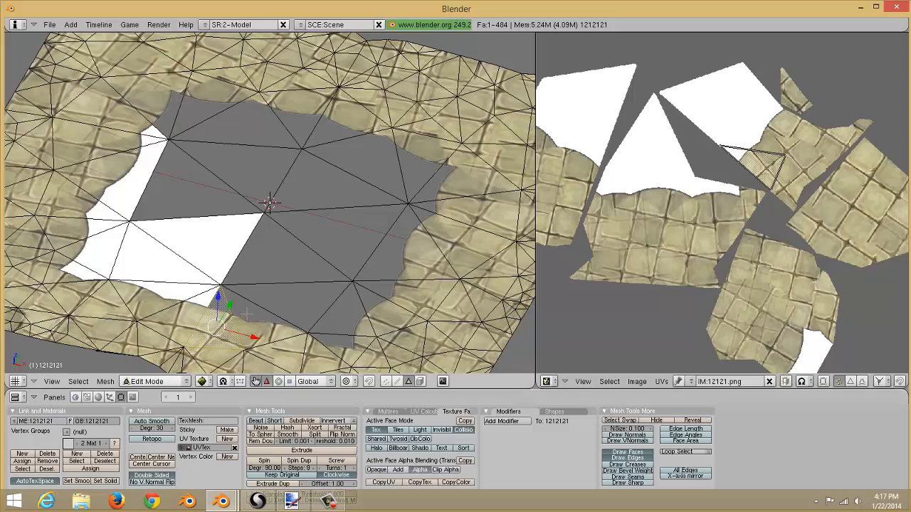
right_click(184, 311)
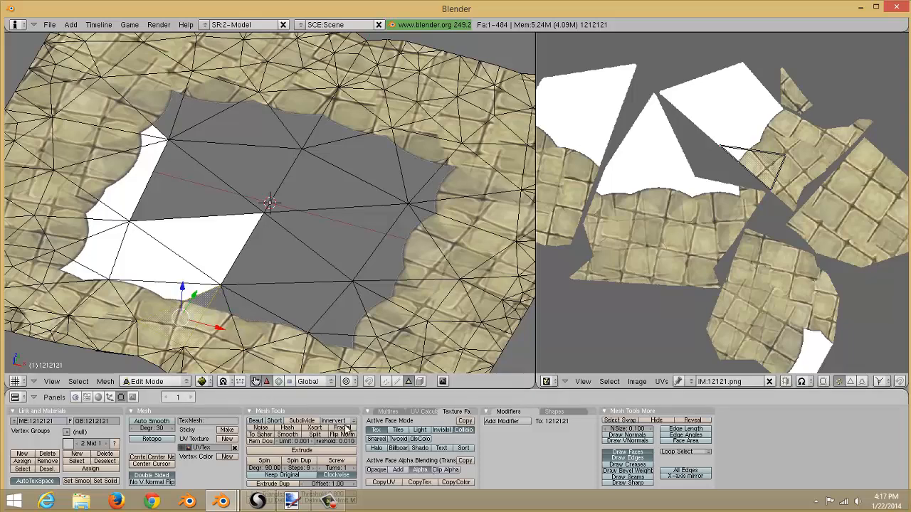
right_click(169, 287)
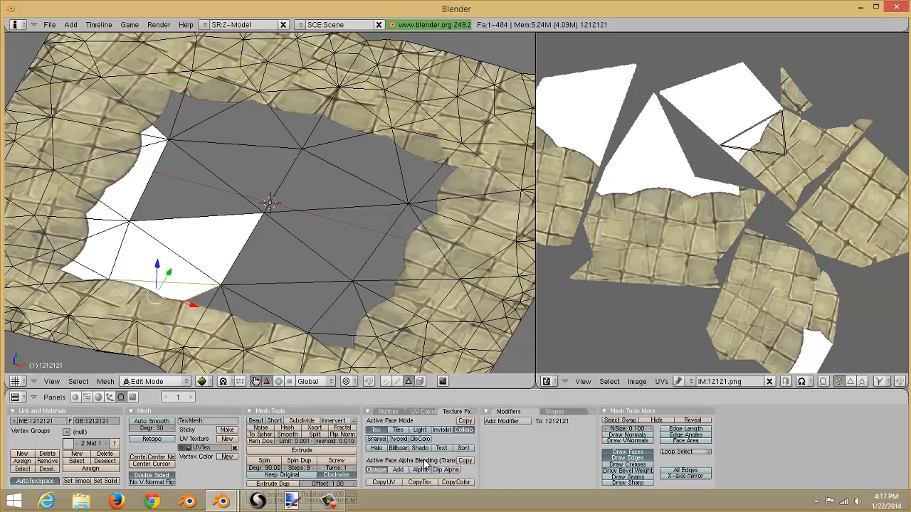
right_click(231, 263)
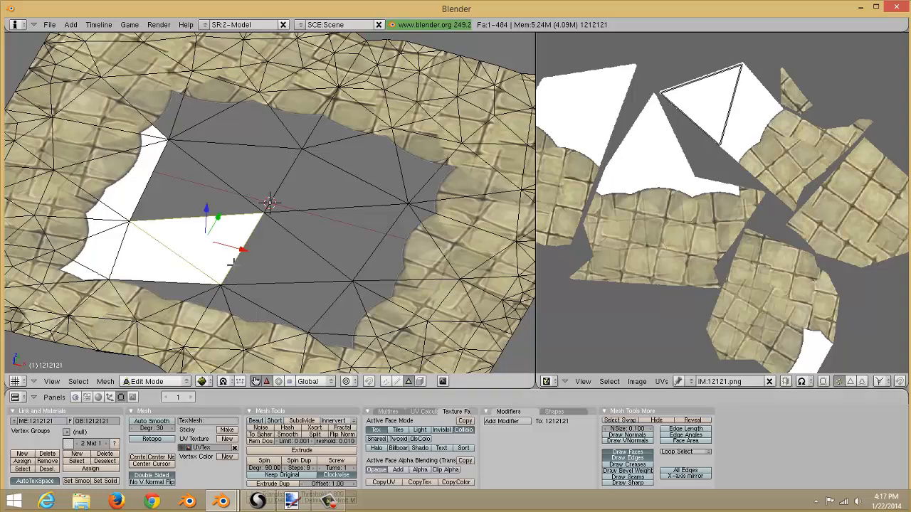
click(420, 469)
right_click(148, 264)
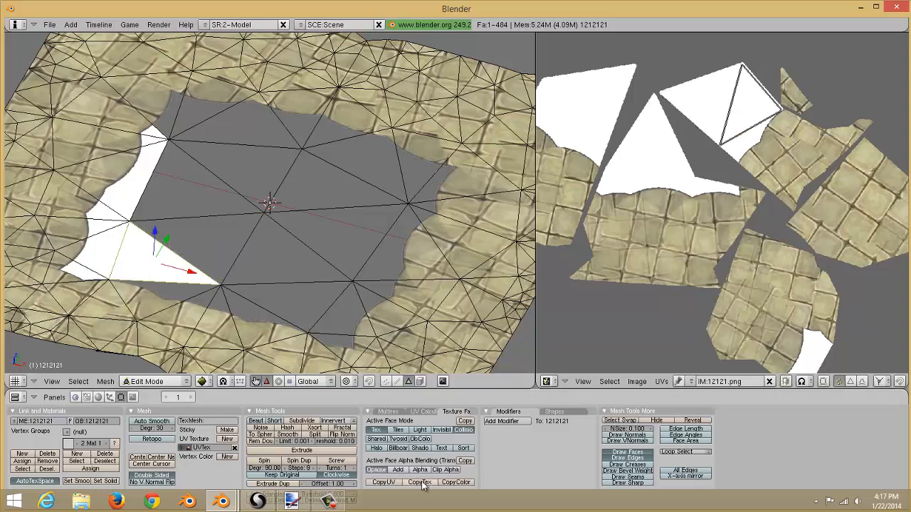
click(419, 469)
Set alpha blending to Alpha for a hidden white sliver face along the hole's far edge.
middle_drag(389, 160, 421, 208)
scroll(426, 186, up, 6)
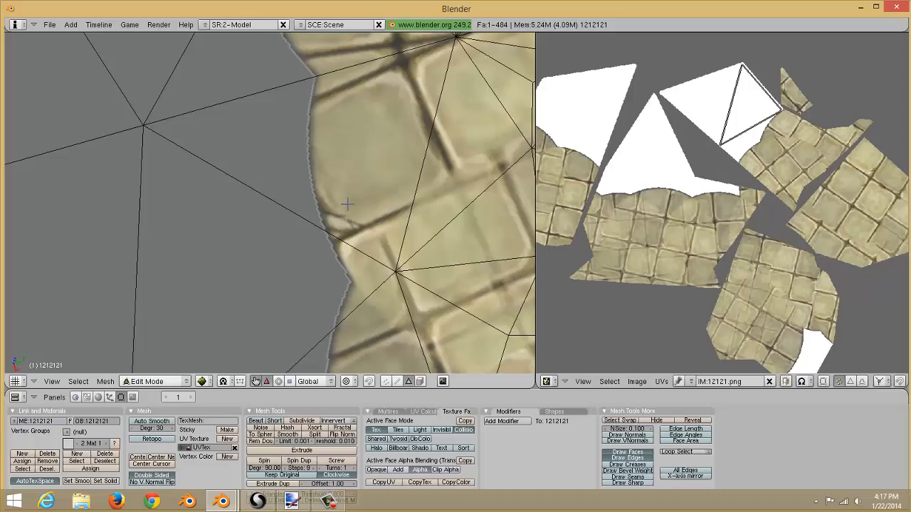
scroll(347, 204, down, 4)
middle_drag(334, 206, 336, 114)
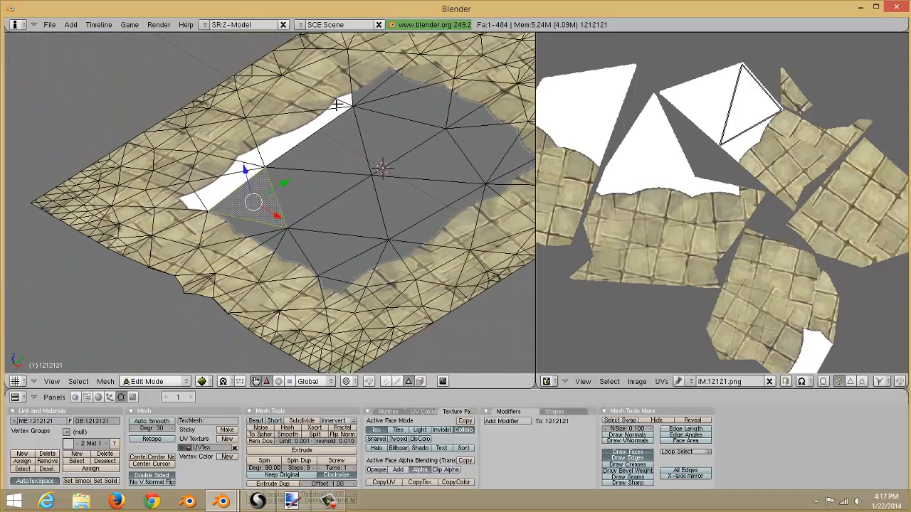
ctrl+scroll(326, 156, down, 7)
shift+scroll(328, 158, up, 6)
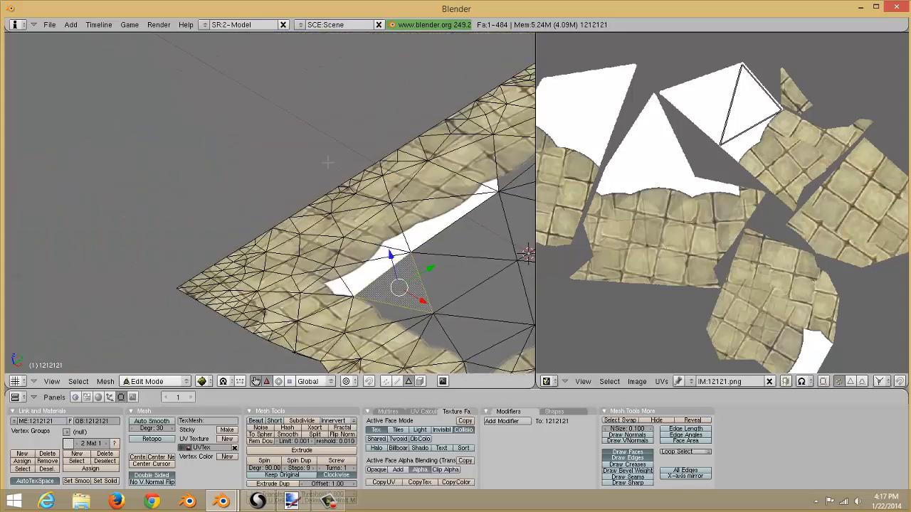
middle_drag(328, 163, 348, 231)
right_click(376, 236)
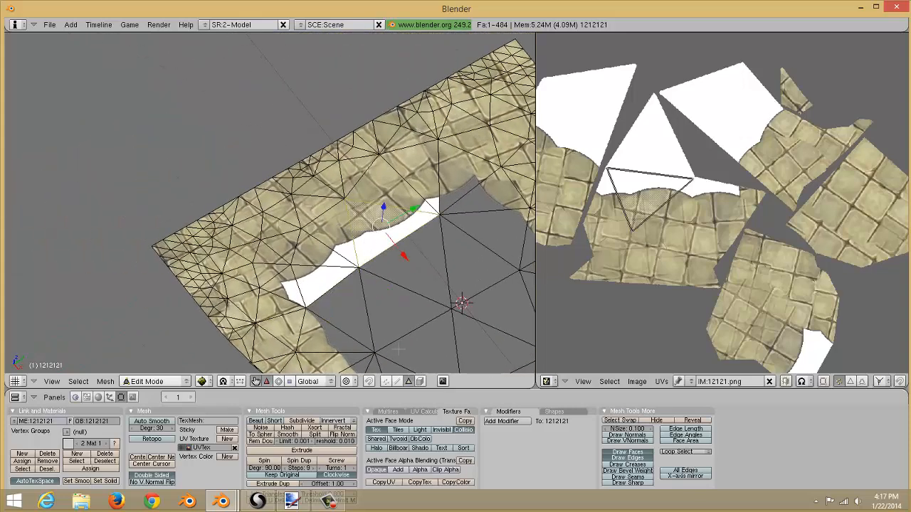
click(421, 471)
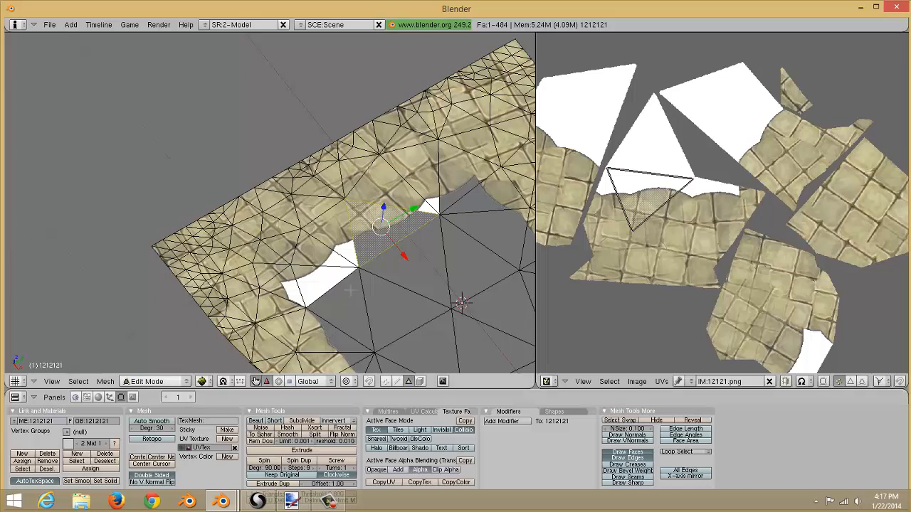